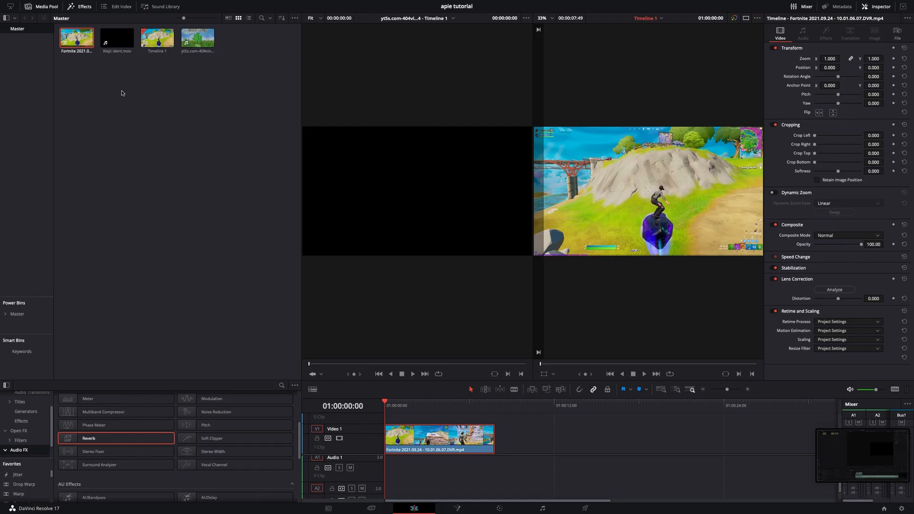
Step: Add Klejii ident.mov to the timeline after the gameplay clip, unlink its audio and delete that audio
double_click(113, 43)
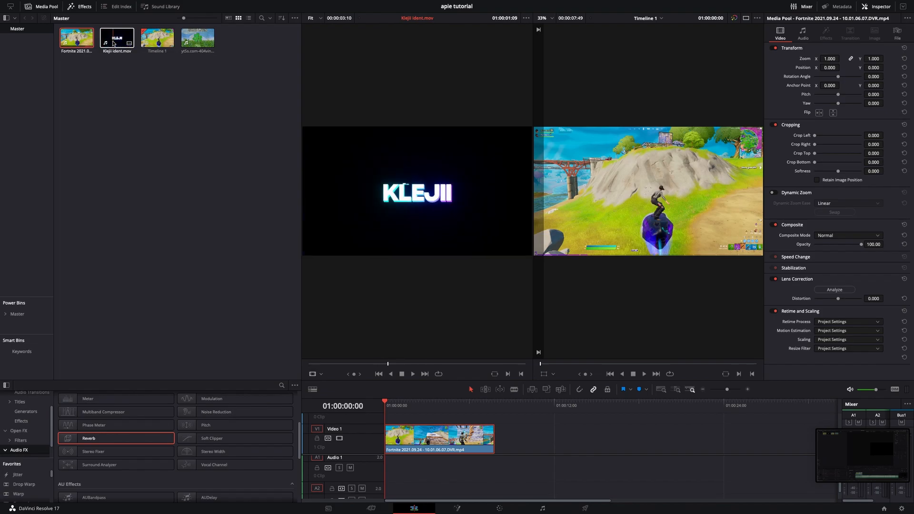
left_click_drag(113, 42, 534, 439)
right_click(534, 439)
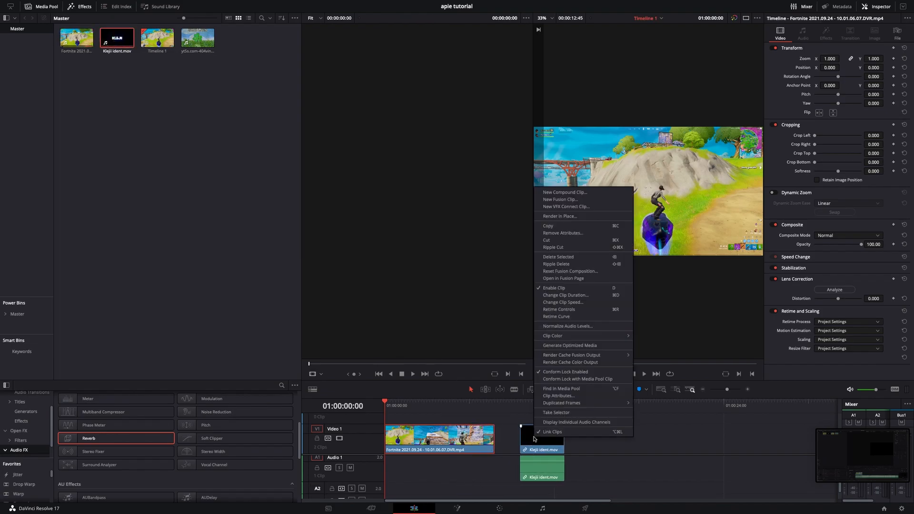
left_click(552, 431)
left_click(542, 471)
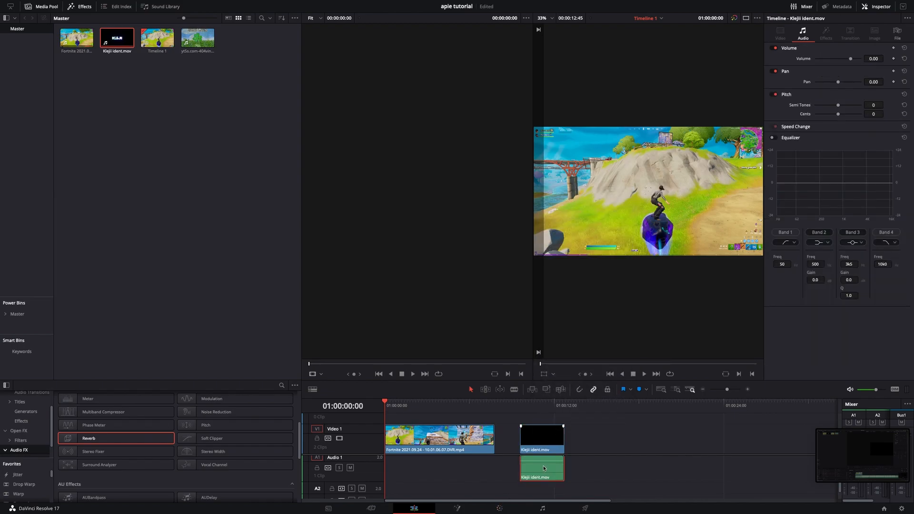
key("Delete")
Step: Move the ident clip to the track above the gameplay clip's start and place the playhead at 01:00:03:00
left_click_drag(523, 436, 427, 402)
key("ctrl+n")
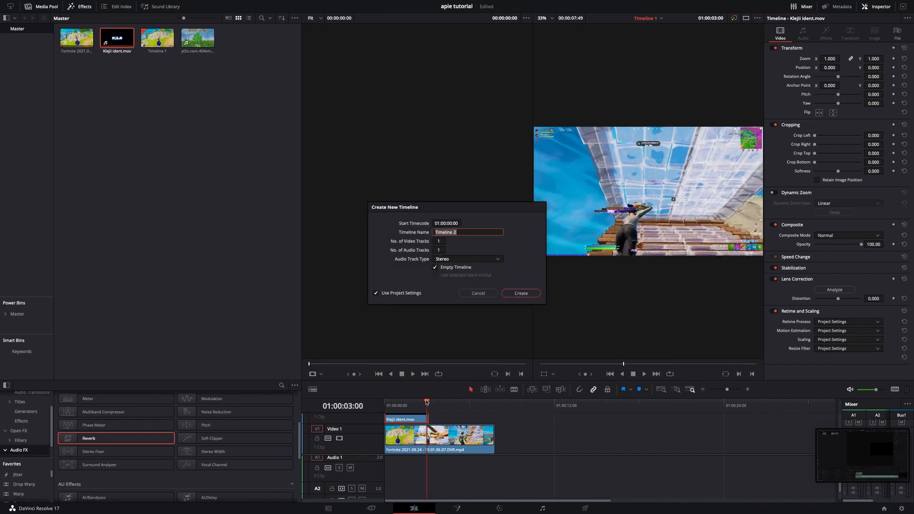
left_click(487, 295)
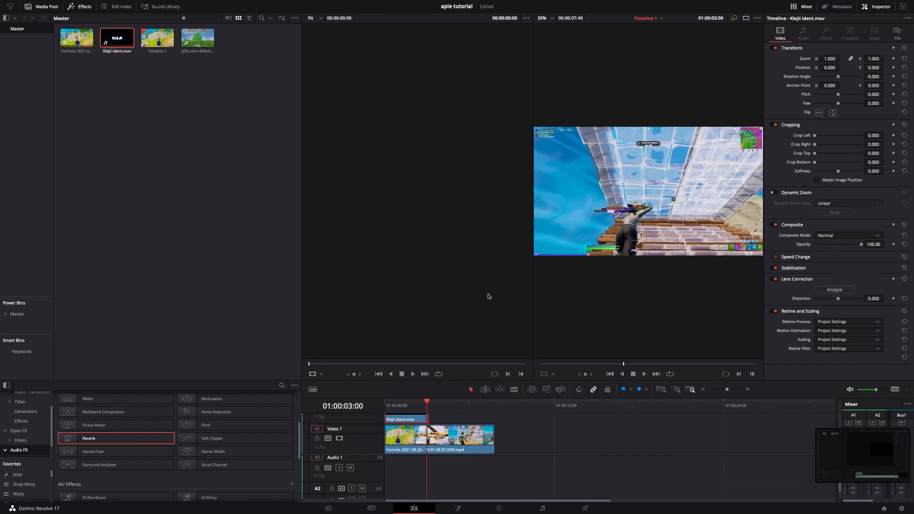
Step: Show the retime controls on the Fortnite gameplay clip and add a speed point at 01:00:03:00
mouse_move(730, 391)
left_mouse_down()
mouse_move(745, 391)
mouse_move(728, 391)
left_mouse_up()
left_click(666, 419)
scroll(666, 419, "left", 5)
key("Delete")
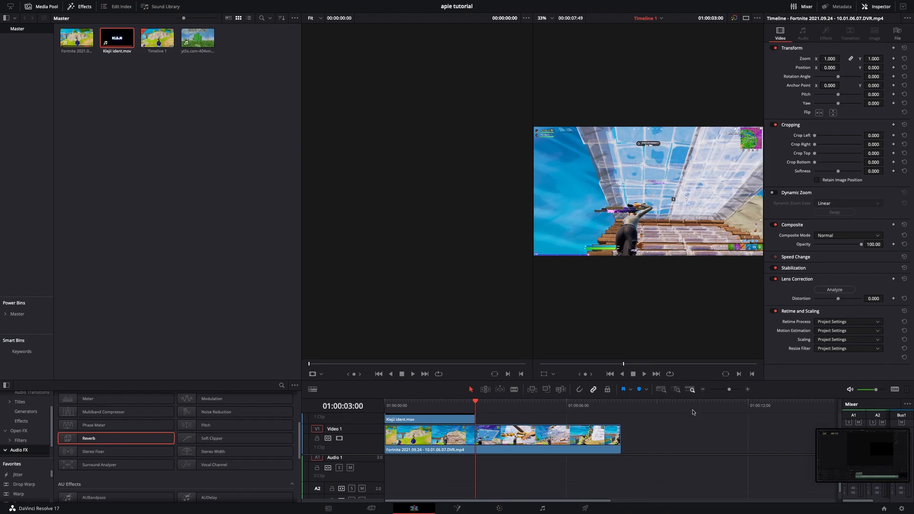
right_click(524, 440)
left_click(541, 347)
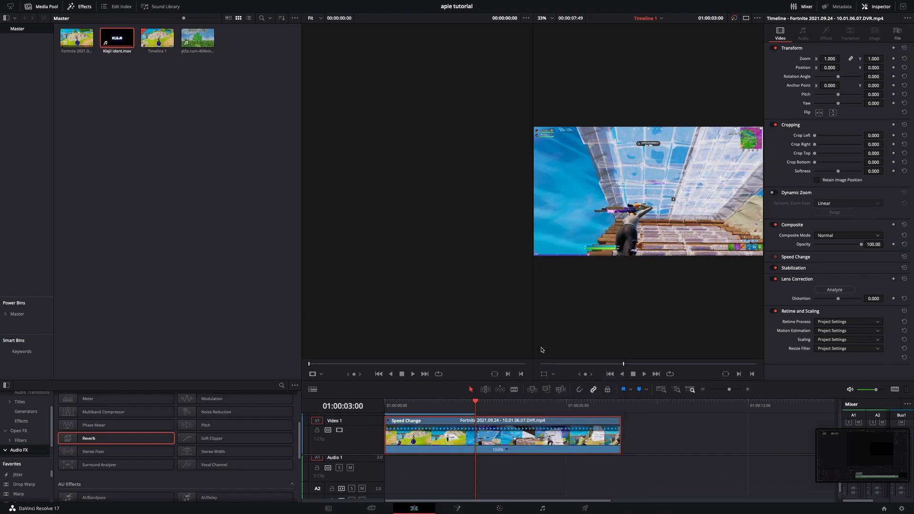
left_click(507, 450)
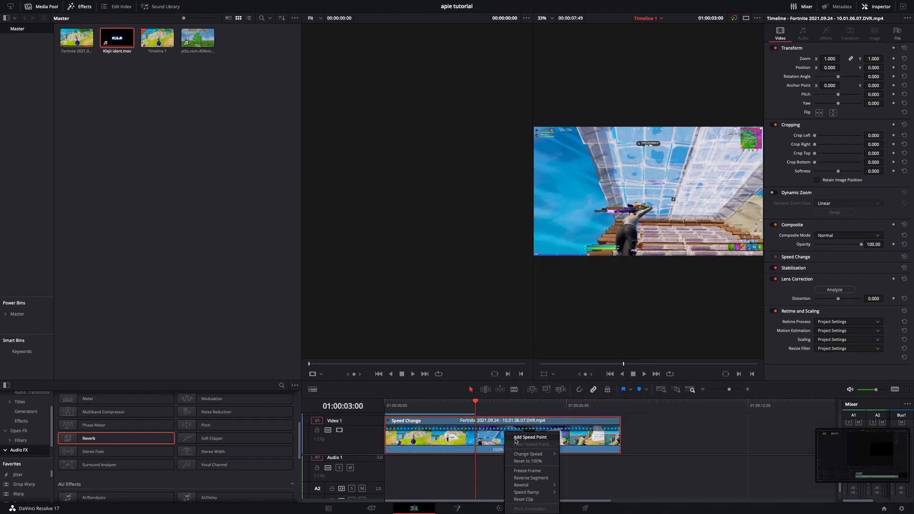
left_click(515, 437)
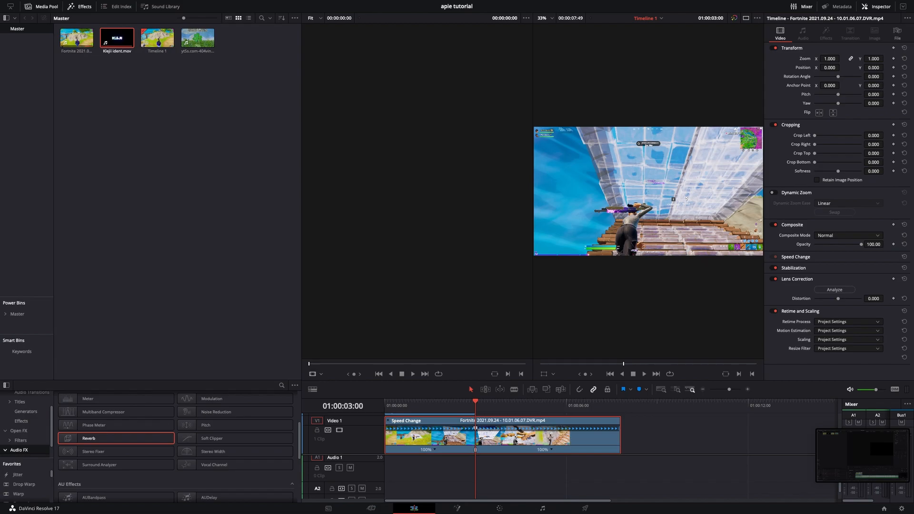
Step: Set the gameplay segment before the speed point to 50% speed and move the speed point back to the ident clip's end
left_click(434, 450)
mouse_move(452, 446)
left_click(514, 495)
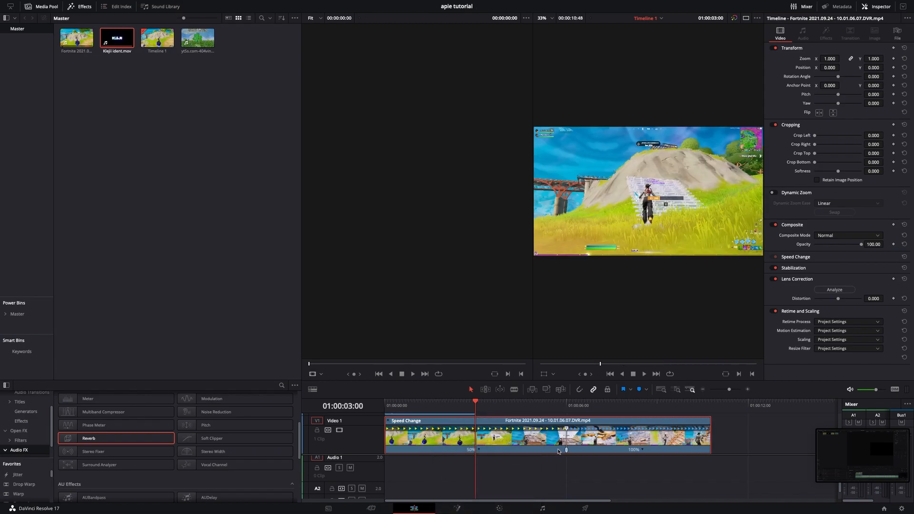
left_click_drag(566, 451, 475, 440)
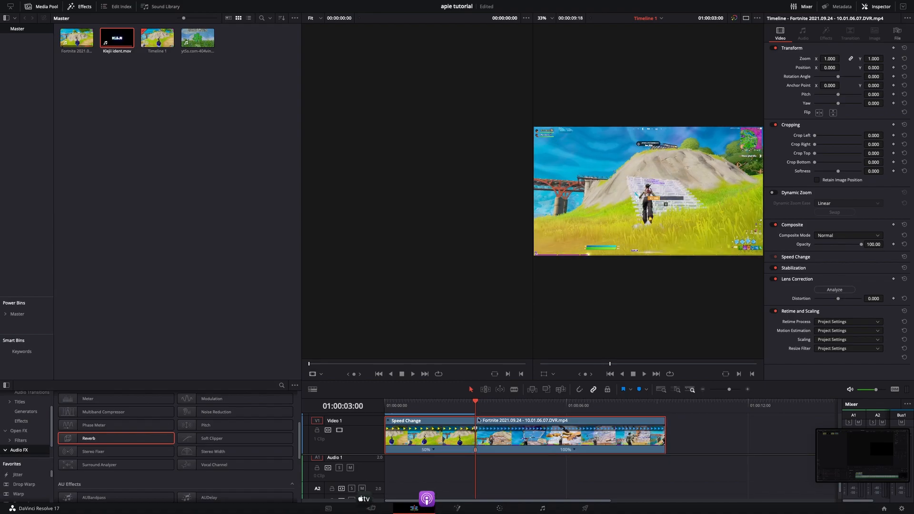
left_click(746, 390)
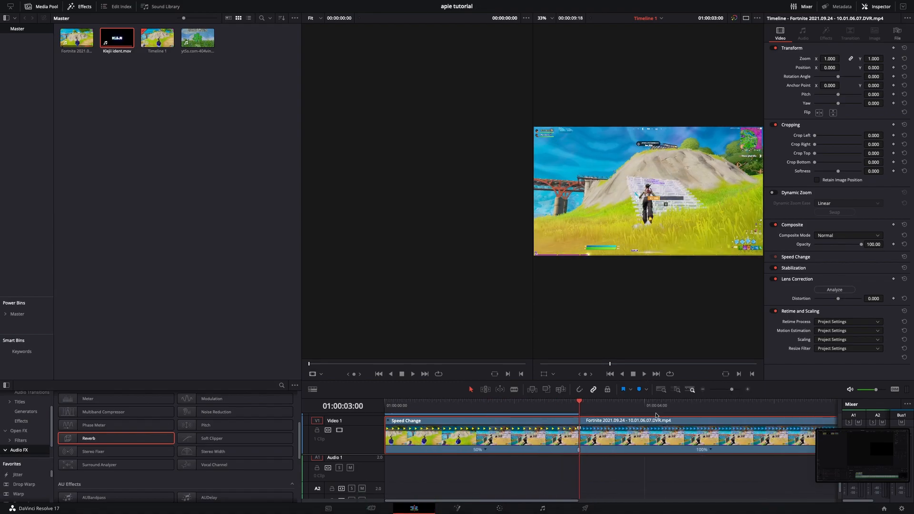
left_click_drag(562, 407, 599, 408)
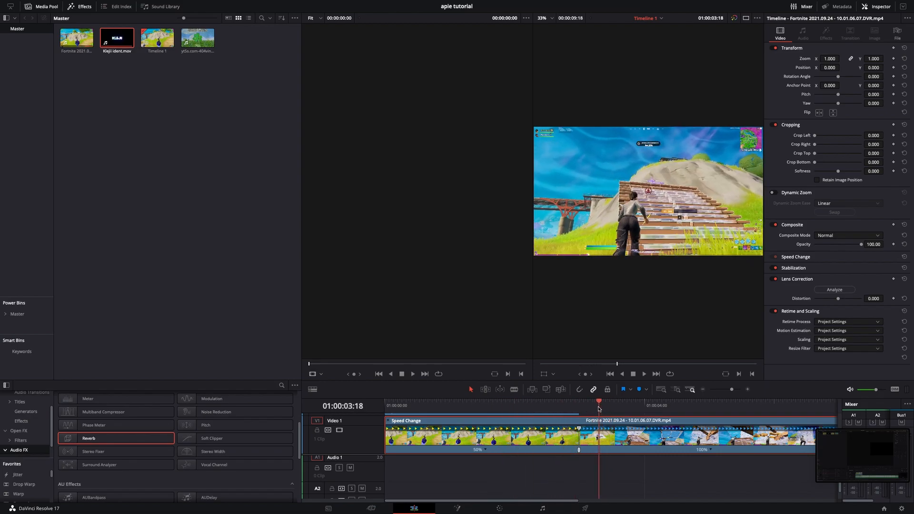
left_click_drag(733, 390, 729, 391)
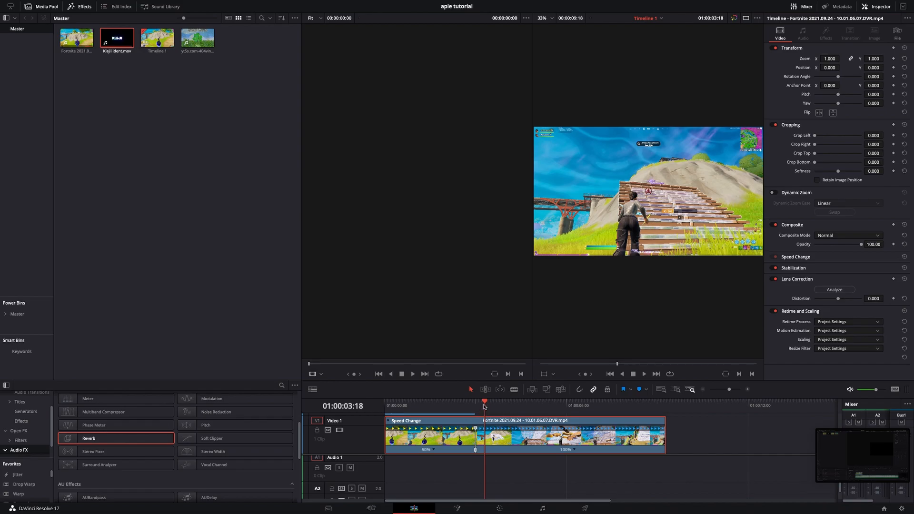
Step: Add the Dumb Luck (prod. Dethro) clip beneath the gameplay, unlink it and delete its video so only the music remains
left_click_drag(197, 37, 499, 464)
right_click(711, 441)
left_click(721, 434)
key("Delete")
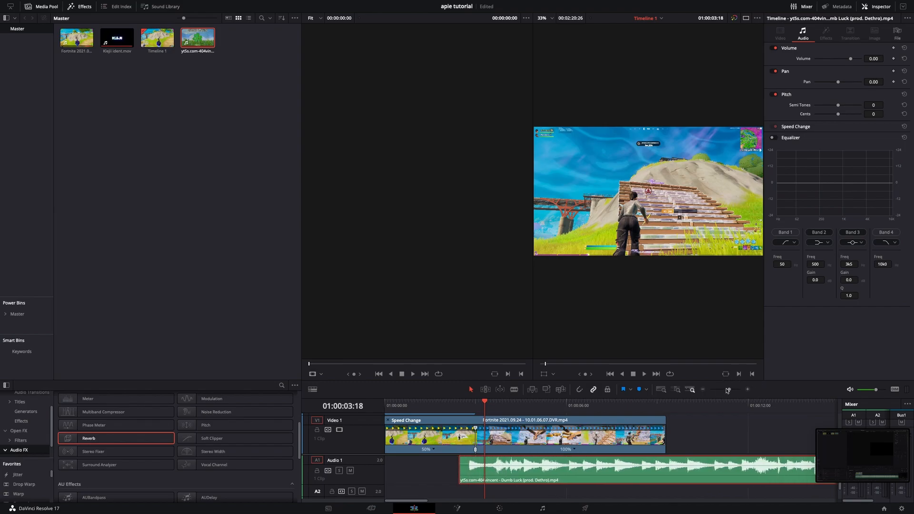
Step: Find the beat drop in the music waveform and add a marker to the music clip at 01:00:24:23
left_click_drag(727, 391, 724, 390)
left_click_drag(420, 412, 535, 420)
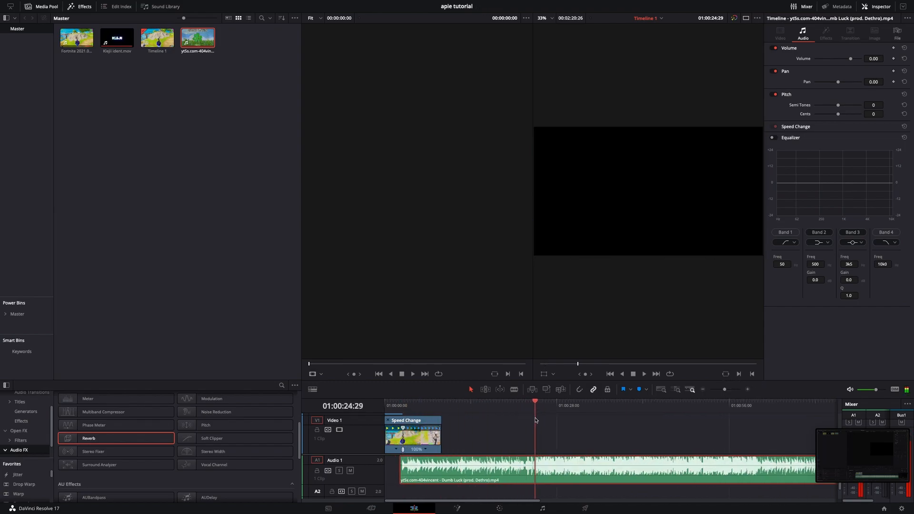
left_click(747, 388)
left_click_drag(638, 412, 606, 420)
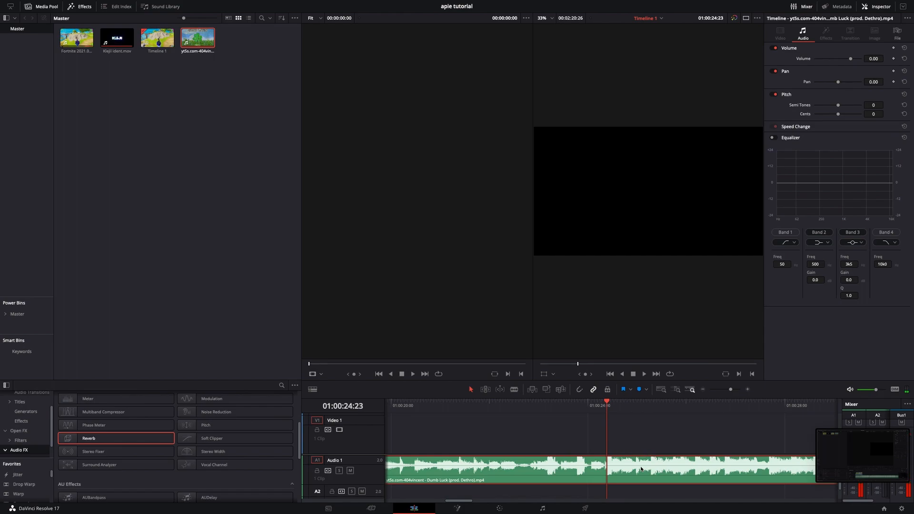
key("m")
Step: Trim about 20 seconds off the start of the music clip and move it back beneath the gameplay clip
left_click_drag(733, 389, 725, 389)
left_click_drag(407, 469, 568, 469)
left_click_drag(639, 480, 469, 480)
Step: Add three speed points to the gameplay clip around 01:00:08:00: one just before, one just after and one at that frame
left_click_drag(595, 404, 442, 429)
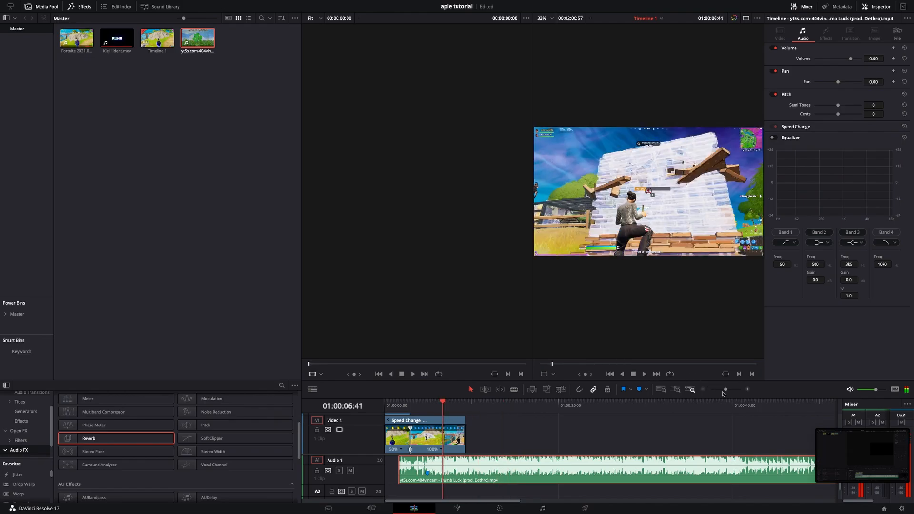
left_click_drag(727, 391, 732, 391)
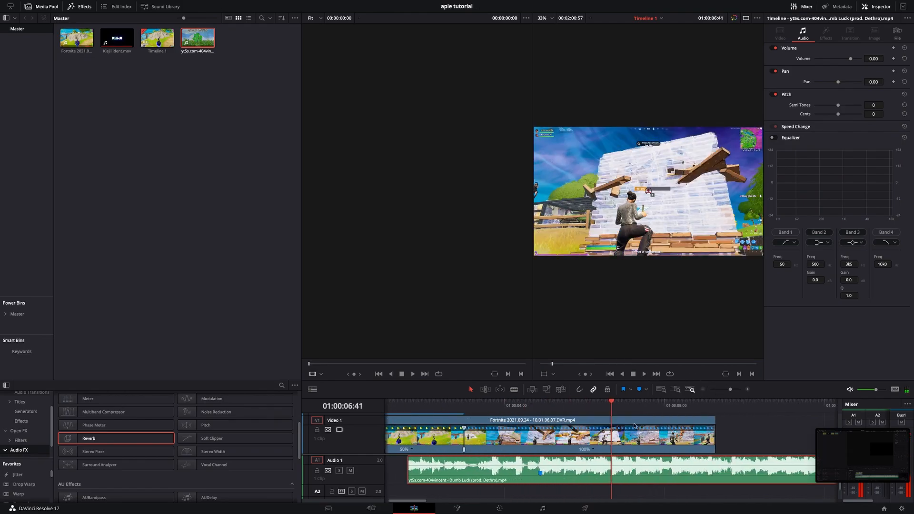
left_click_drag(617, 402, 663, 414)
left_click(593, 449)
left_click(613, 437)
left_click(691, 452)
left_click(712, 438)
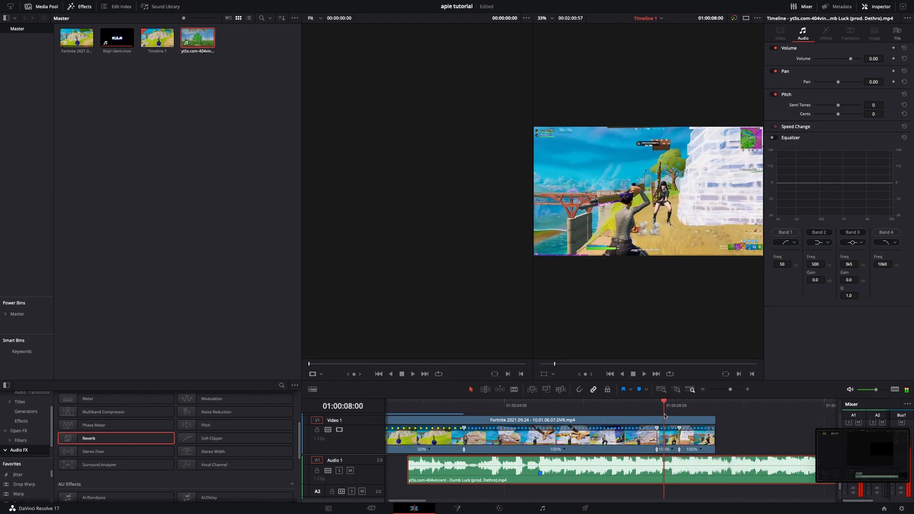
left_click(670, 449)
left_click(694, 437)
Step: Set the three gameplay segments following the first new speed point to 50%, 200% and 50% speed in order
scroll(681, 442, "up", 4)
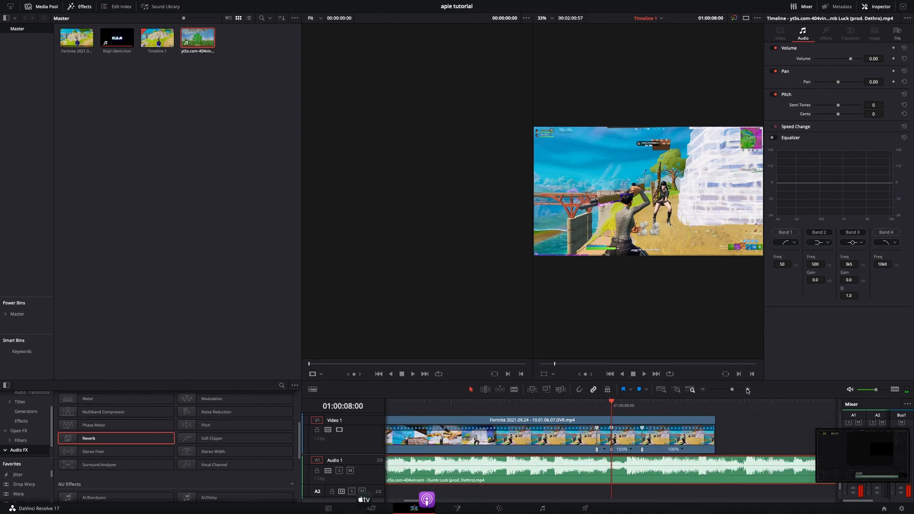
left_click(601, 450)
mouse_move(623, 434)
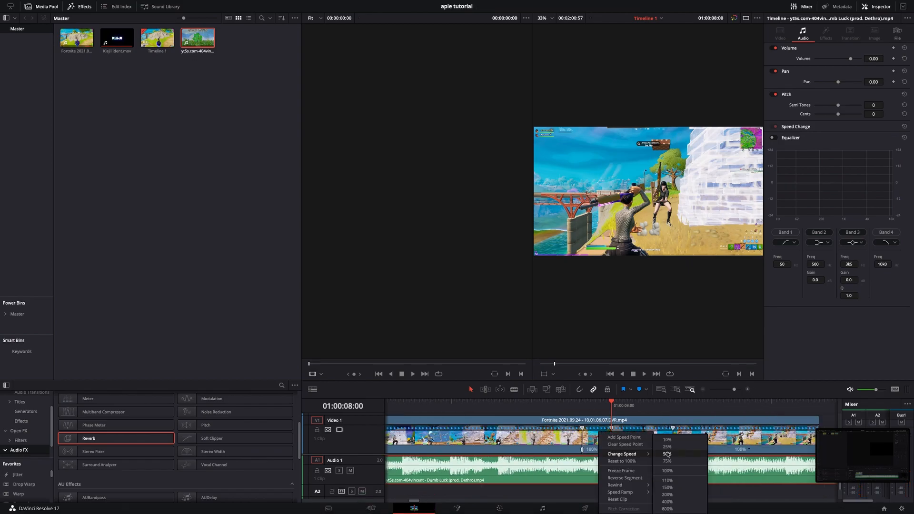
left_click(675, 451)
left_click(676, 451)
mouse_move(698, 436)
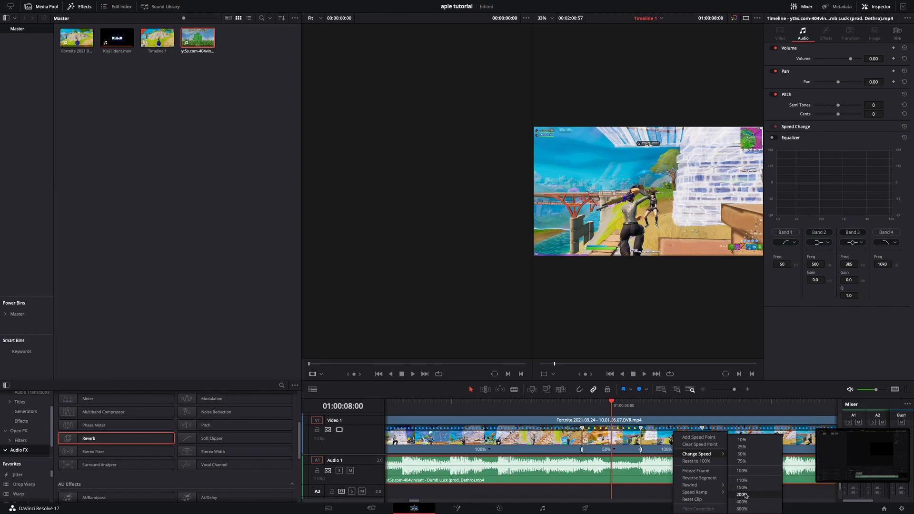
left_click(747, 452)
left_click(747, 452)
mouse_move(769, 436)
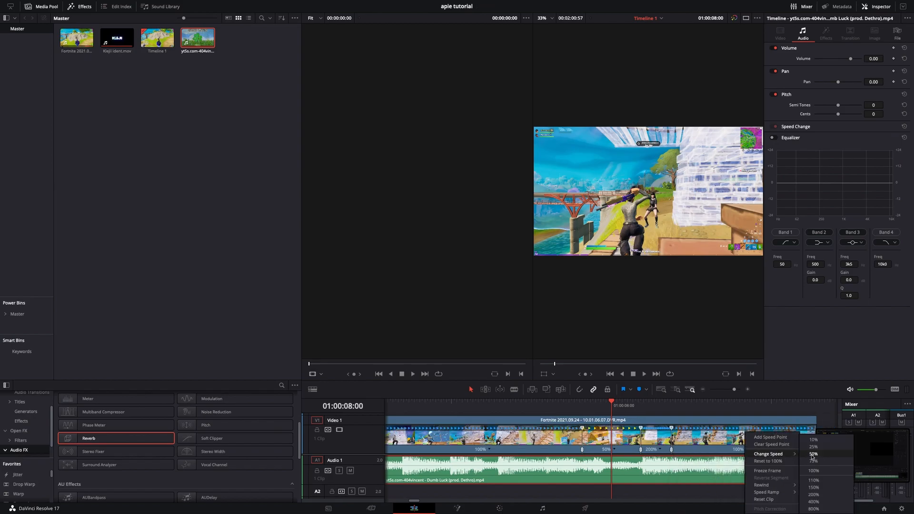
left_click(814, 456)
Step: Add a marker to the music clip at 01:00:08:23, the frame where the shot hits
left_click_drag(734, 389, 733, 389)
left_click(654, 404)
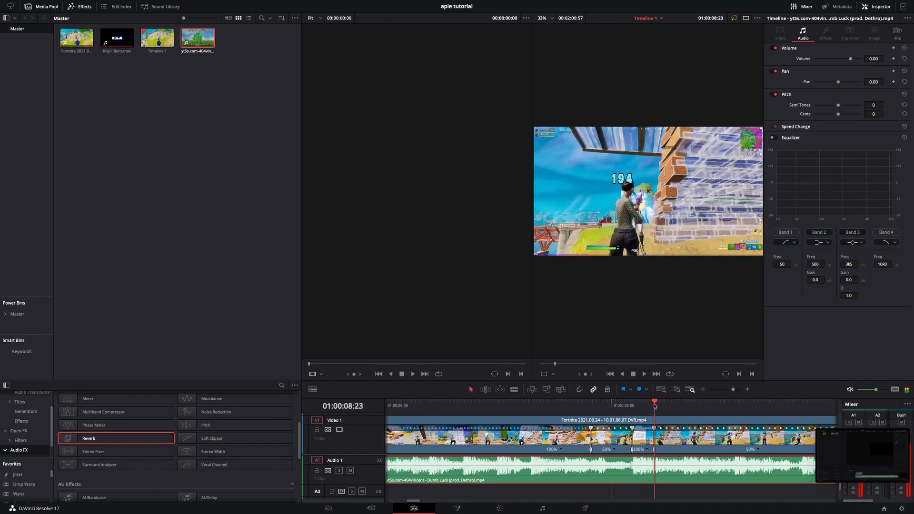
key("m")
scroll(658, 437, "right", 1)
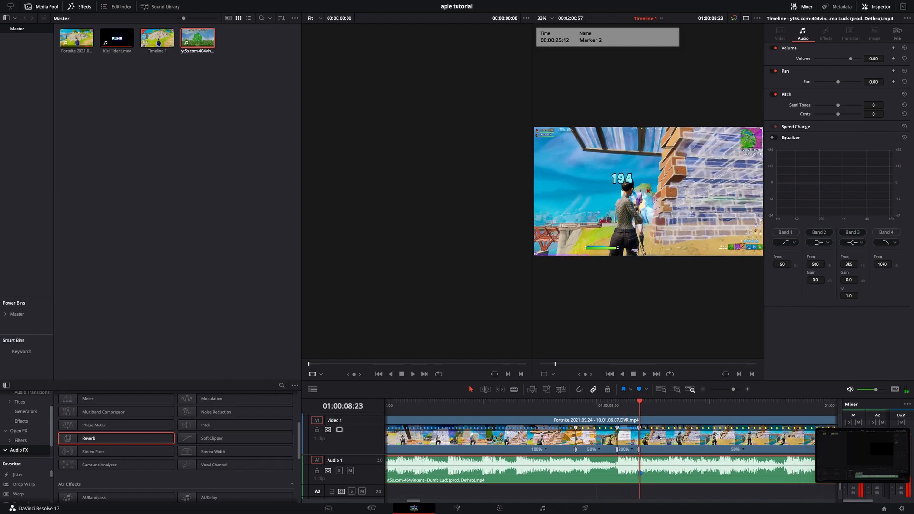
scroll(654, 438, "left", 1)
left_click(684, 436)
right_click(683, 435)
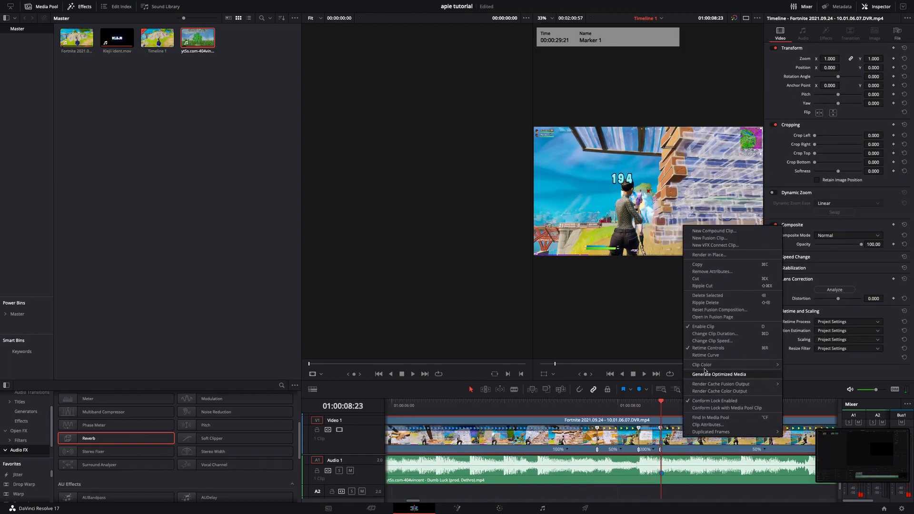
left_click(706, 353)
right_click(670, 432)
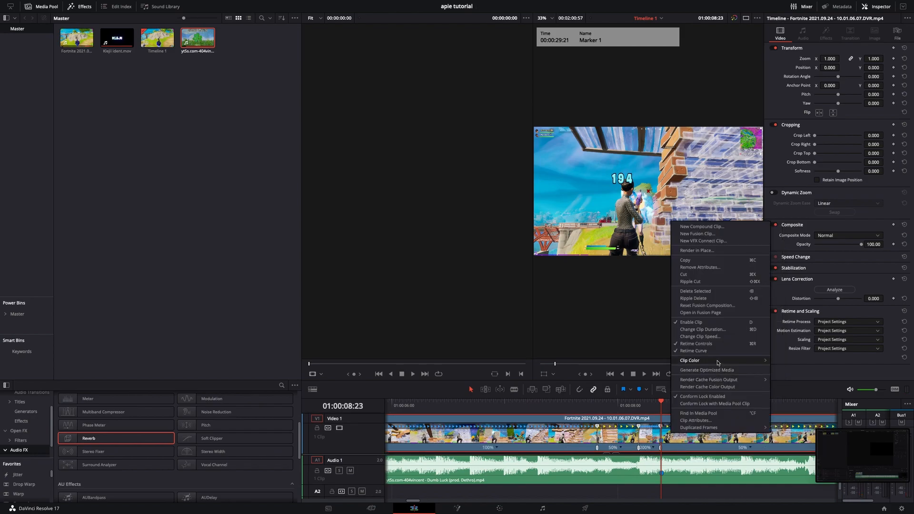
left_click(708, 351)
Step: Hide the retime controls on the gameplay clip
right_click(699, 441)
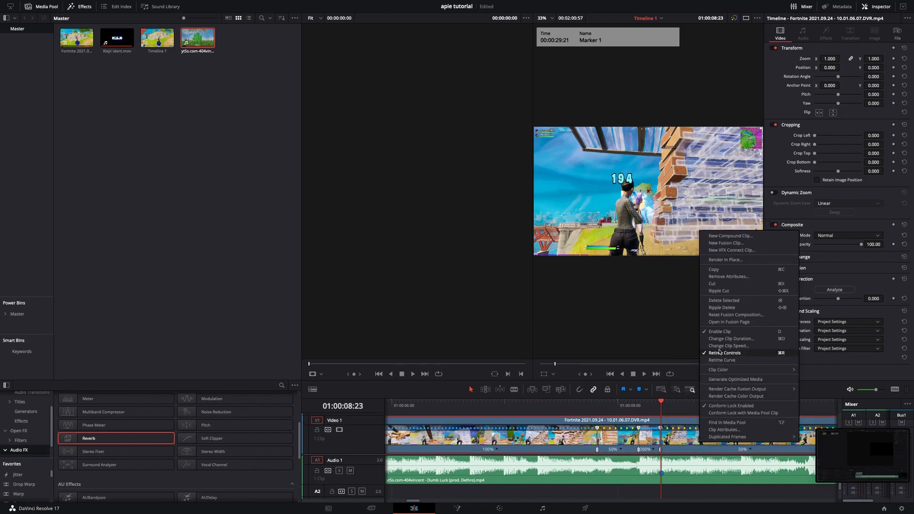
left_click(723, 352)
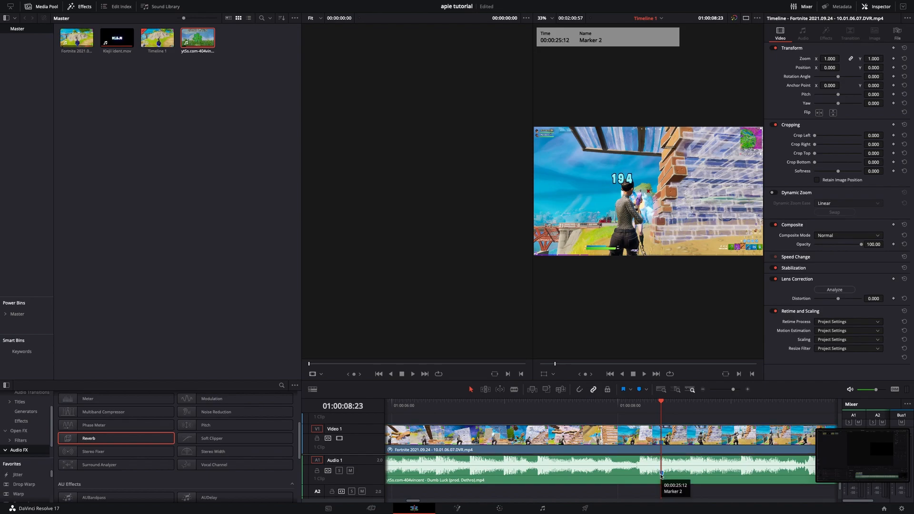
Step: Align the music's beat-drop marker with the playhead at 01:00:08:23 and extend the music's start back to the timeline's beginning
left_click(726, 389)
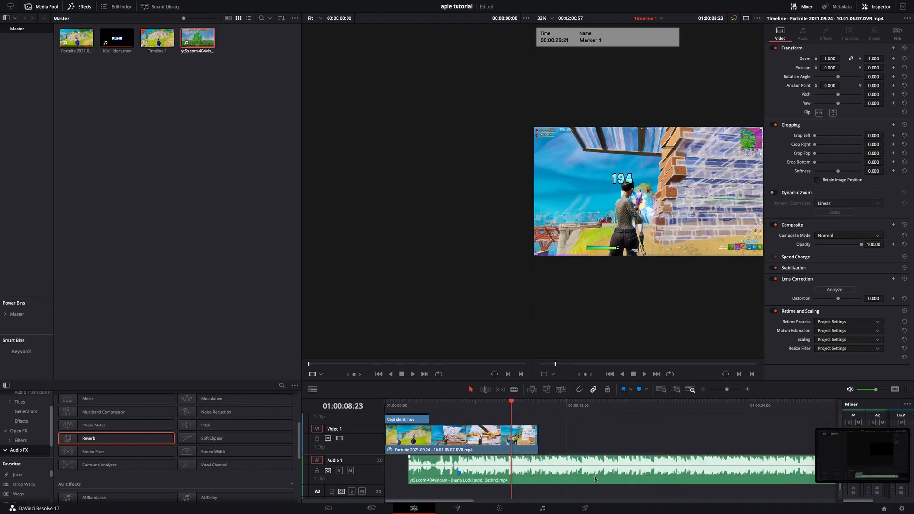
left_click_drag(476, 471, 532, 470)
left_click(747, 389)
left_click(747, 389)
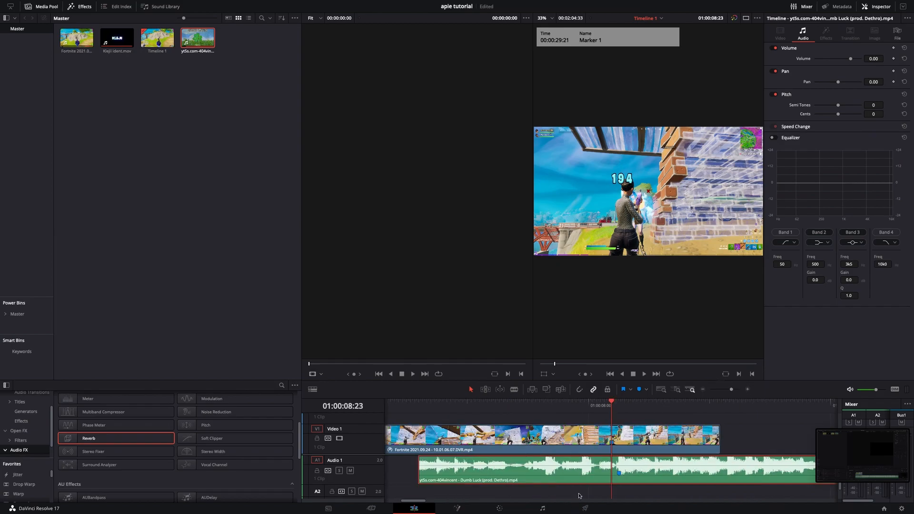
left_click_drag(639, 473, 632, 472)
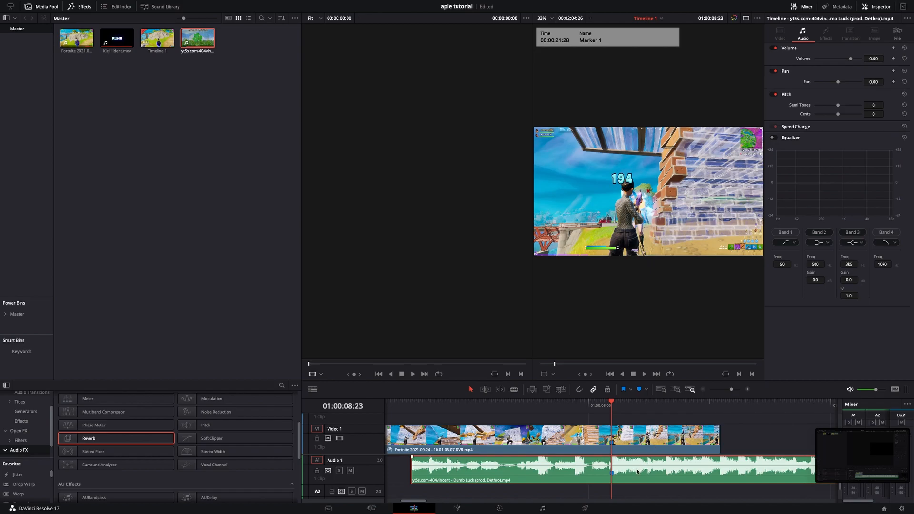
left_click_drag(636, 471, 638, 472)
left_click_drag(732, 390, 728, 390)
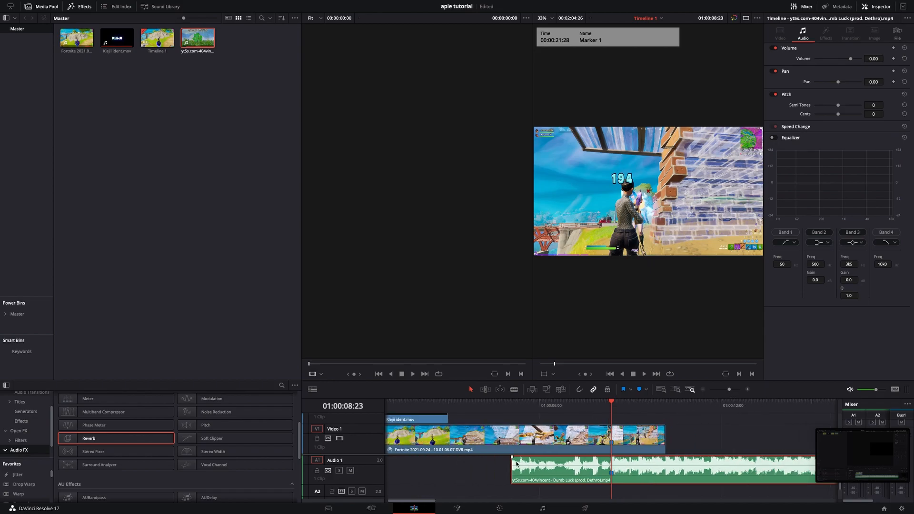
left_click_drag(508, 469, 387, 469)
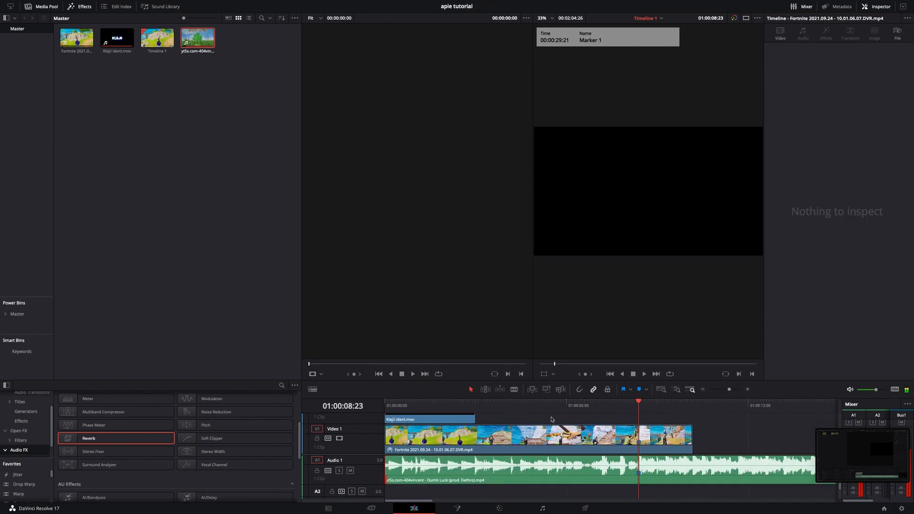
Step: Split the music clip at 01:00:03:00, where the ident overlay ends
left_click_drag(634, 405, 476, 444)
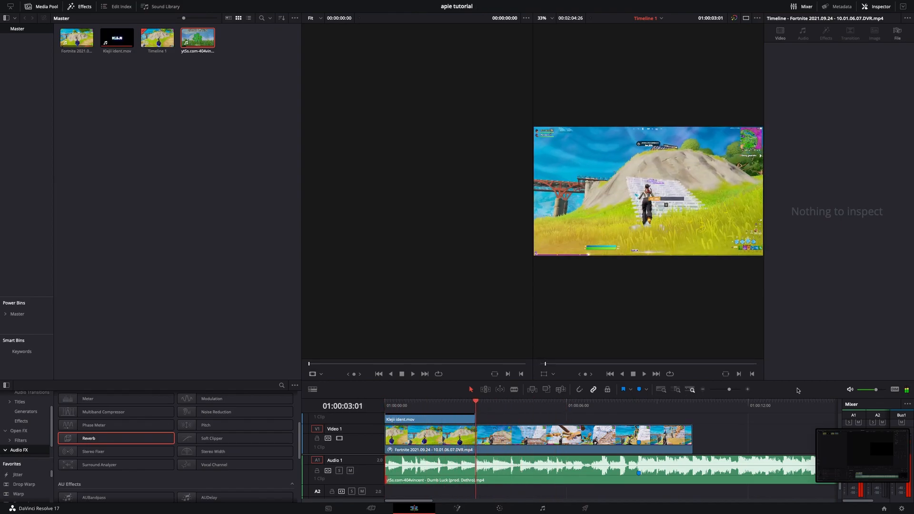
left_click(747, 389)
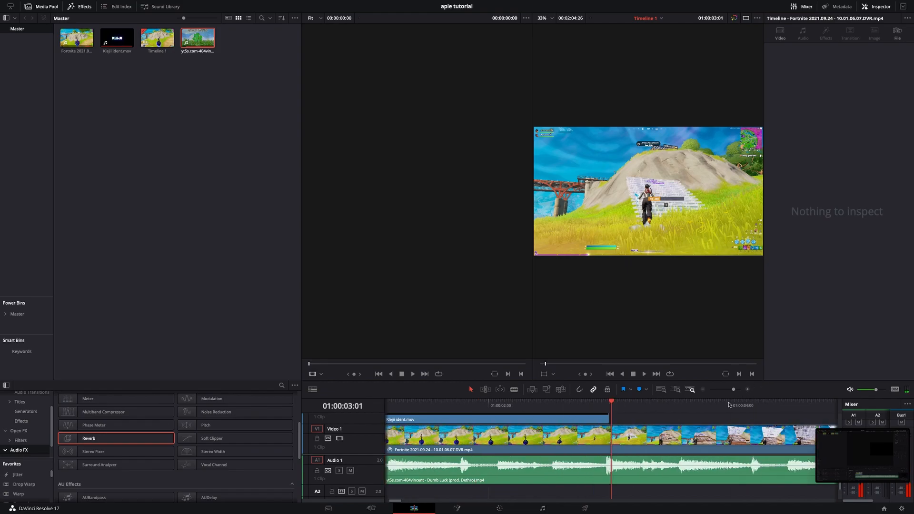
key("Left")
left_click(625, 461)
key("ctrl+b")
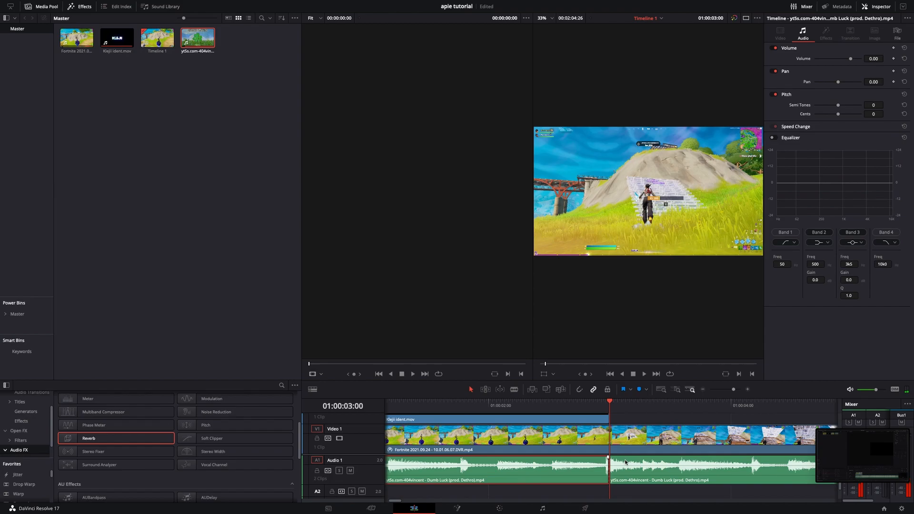
Step: Apply Reverb to the music segment under the ident, using the Plate preset with Dry/Wet at 90
left_click_drag(88, 437, 432, 474)
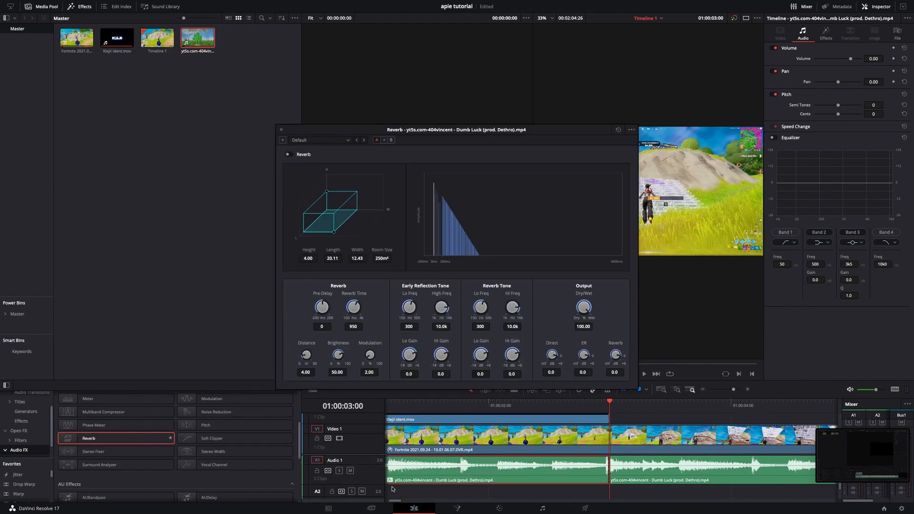
left_click(324, 141)
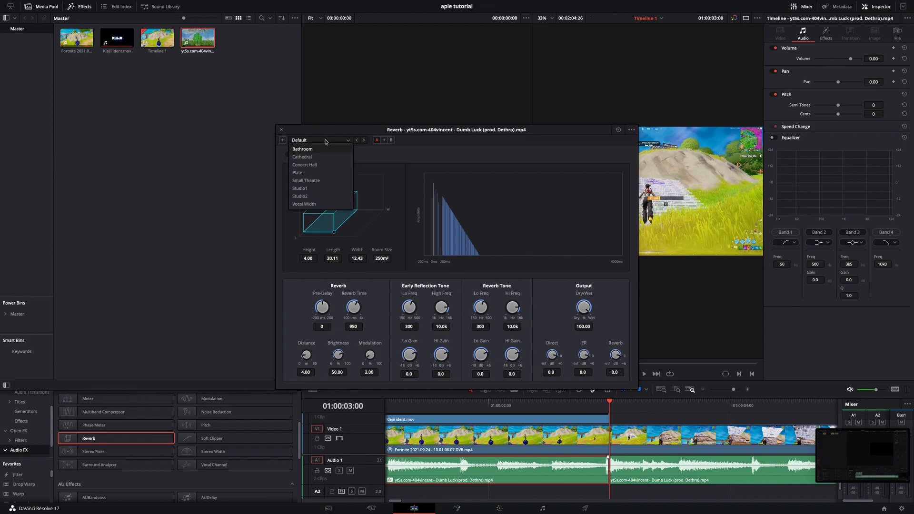
left_click(314, 173)
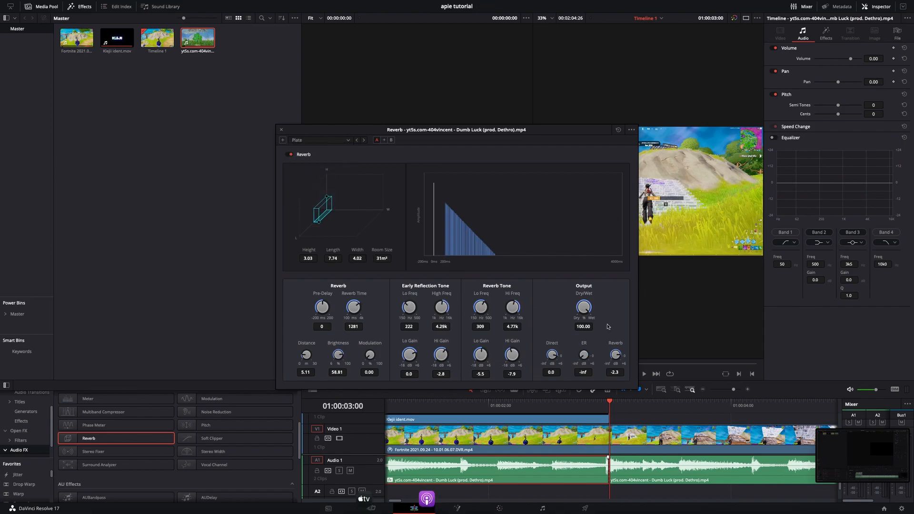
left_click(585, 326)
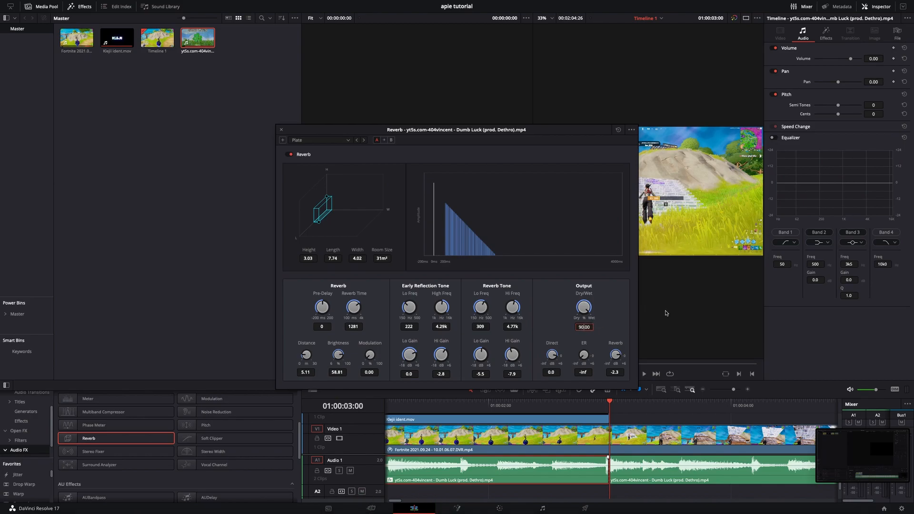
type("90.00")
key("Return")
left_click(281, 130)
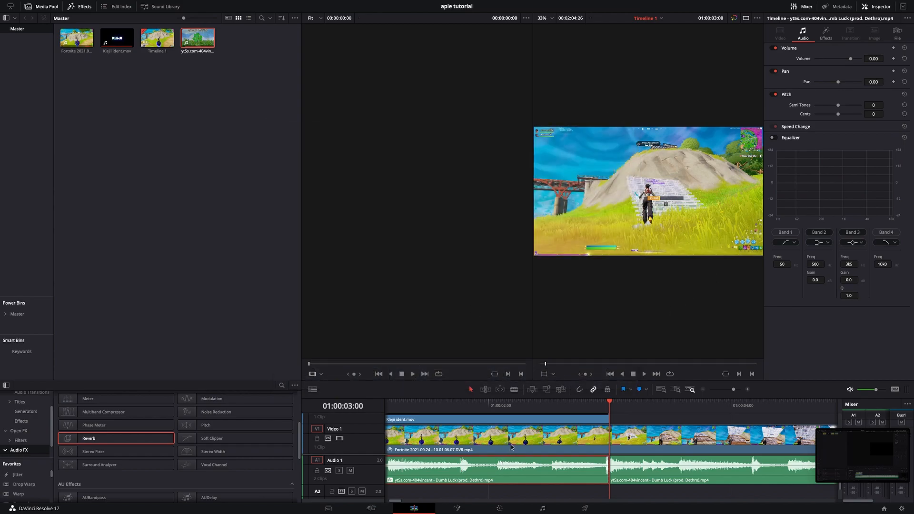
Step: Lower the first music segment's volume to -2.73 and play the edit through the shot
left_click_drag(513, 463, 518, 467)
left_click_drag(735, 390, 731, 391)
left_click_drag(585, 405, 660, 411)
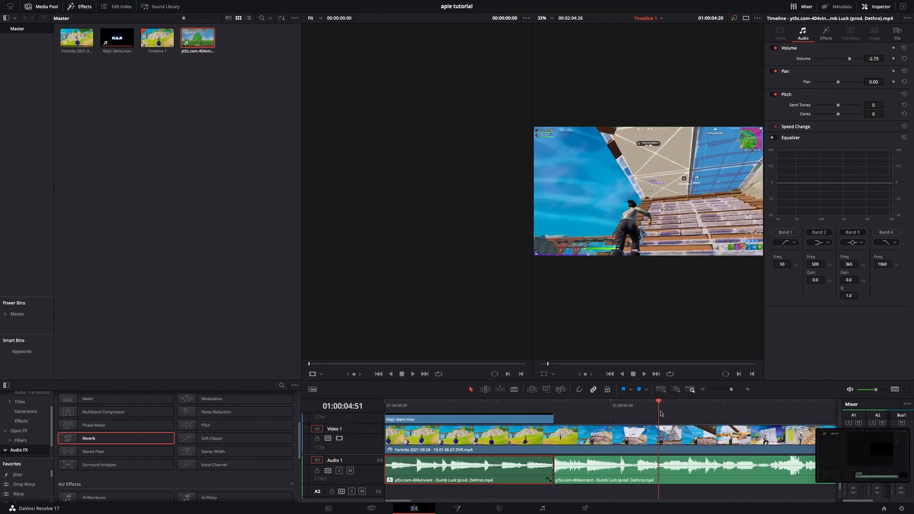
left_click(644, 374)
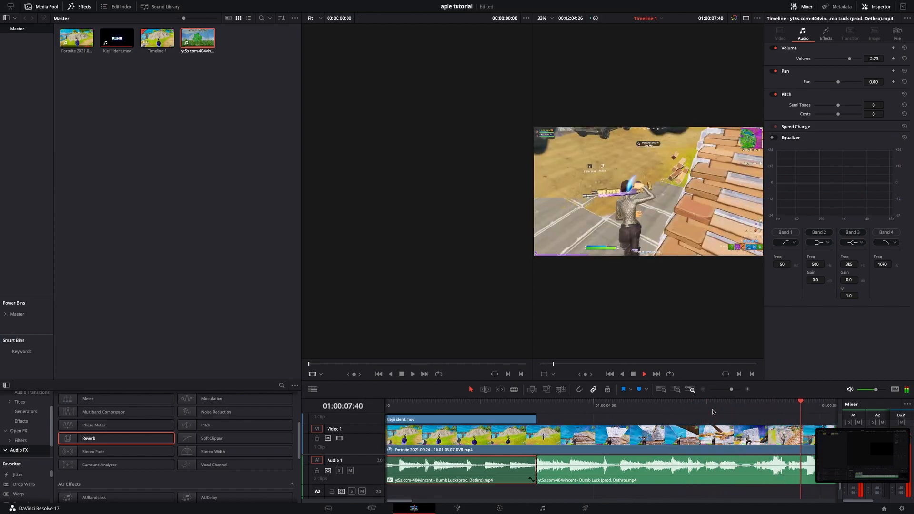
key("space")
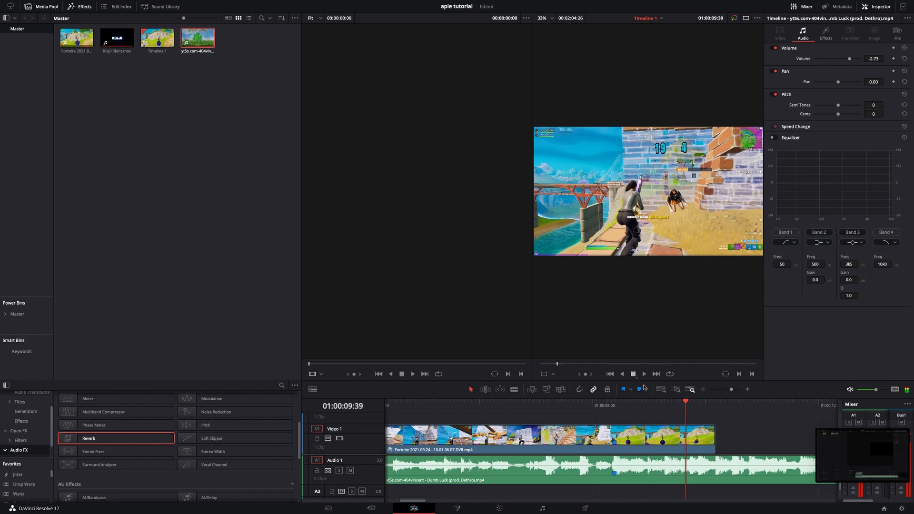
Step: Add markers to the main music segment at 01:00:07:10 and 01:00:07:46, before the beat-drop marker
left_click_drag(684, 407, 605, 418)
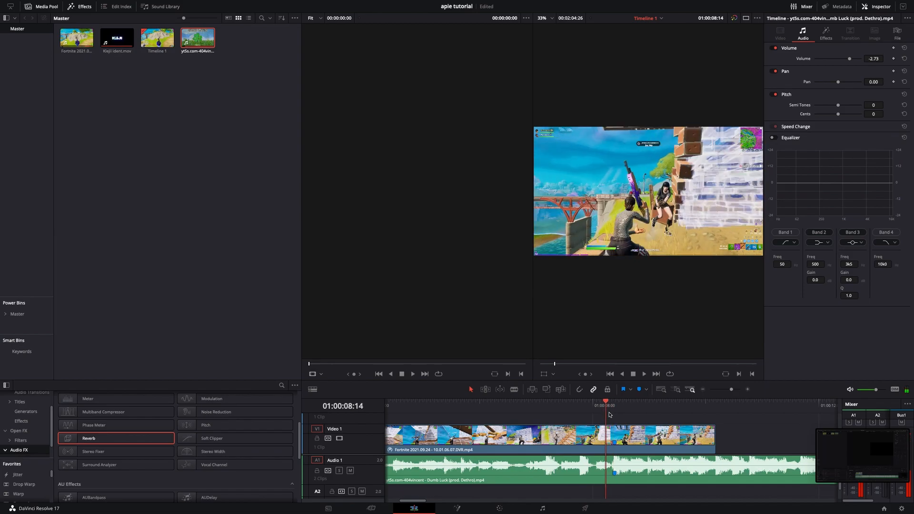
left_click_drag(606, 408, 572, 413)
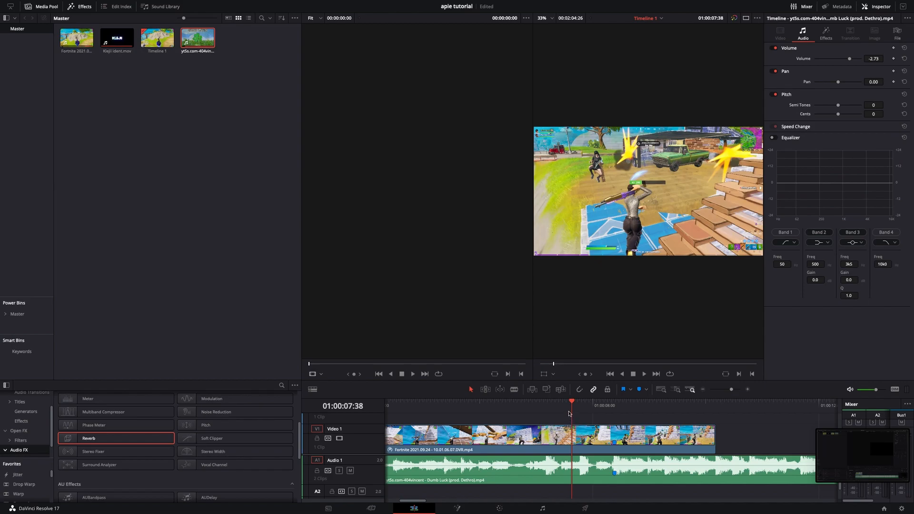
left_click_drag(583, 406, 622, 450)
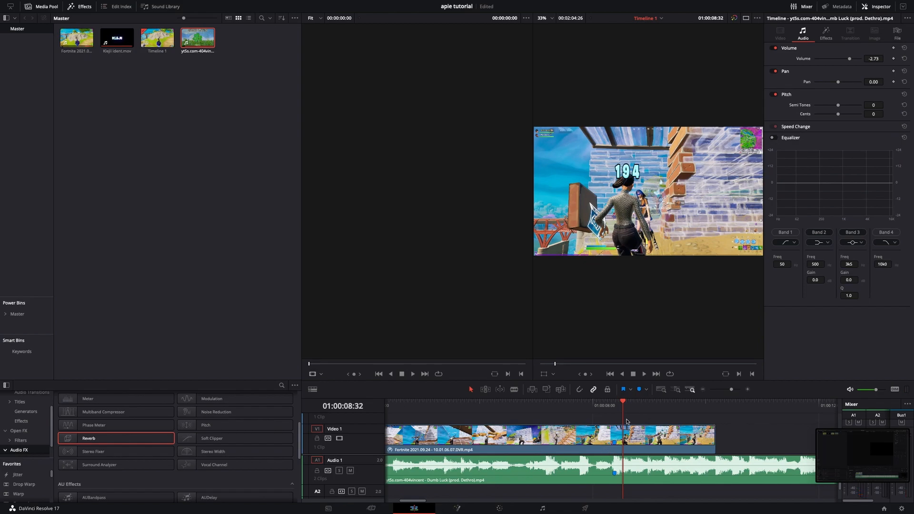
left_click_drag(623, 409, 546, 439)
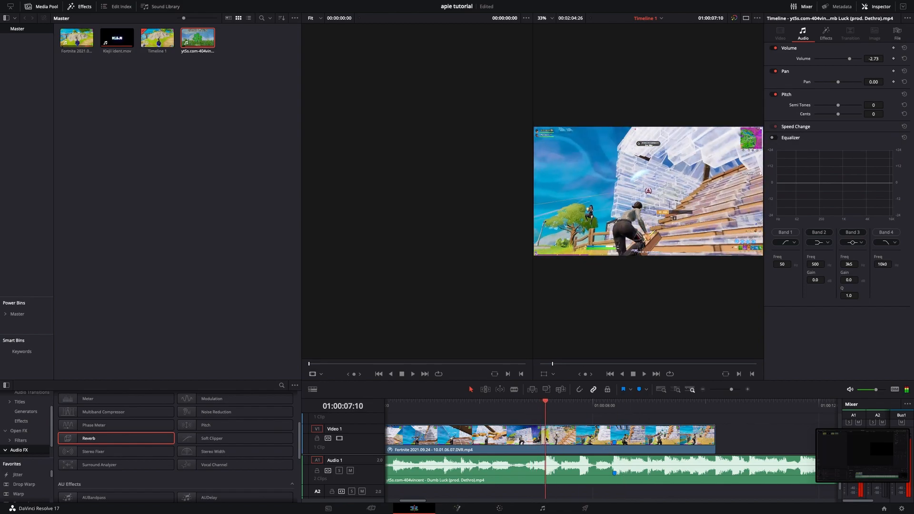
left_click(555, 462)
left_click_drag(548, 402, 579, 402)
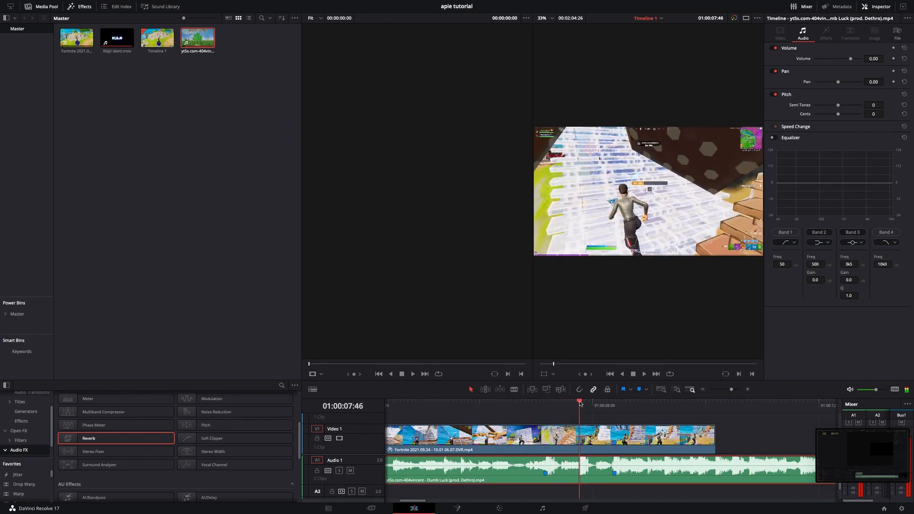
key("m")
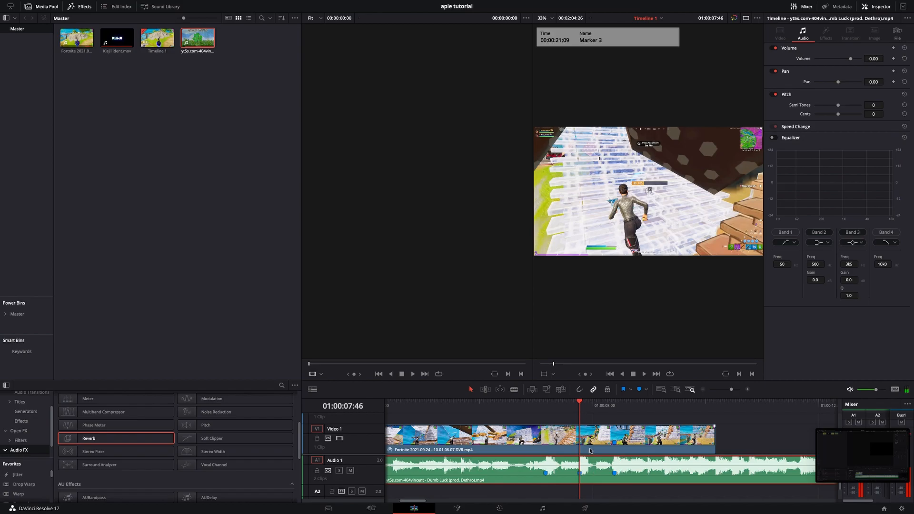
Step: Split both the gameplay clip and the music at the two new markers, 01:00:07:46 and 01:00:07:10
left_click(598, 431)
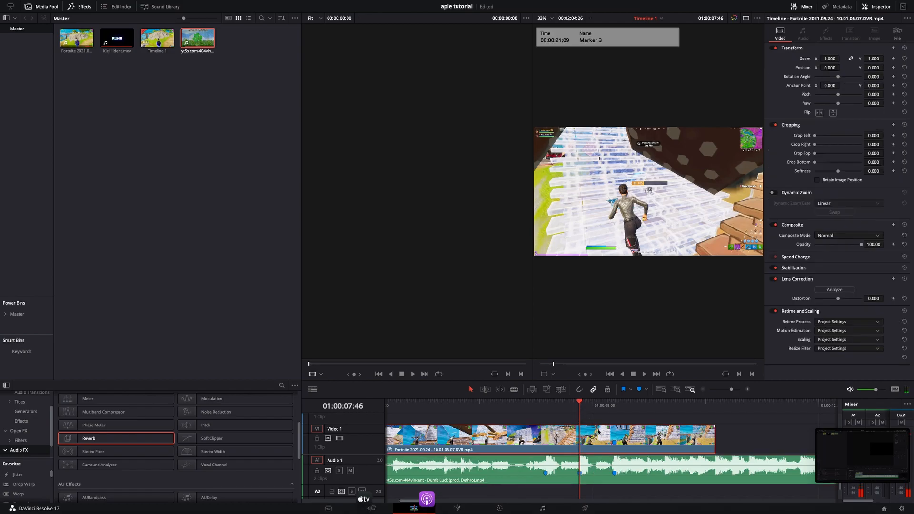
key("ctrl+b")
left_click(592, 463)
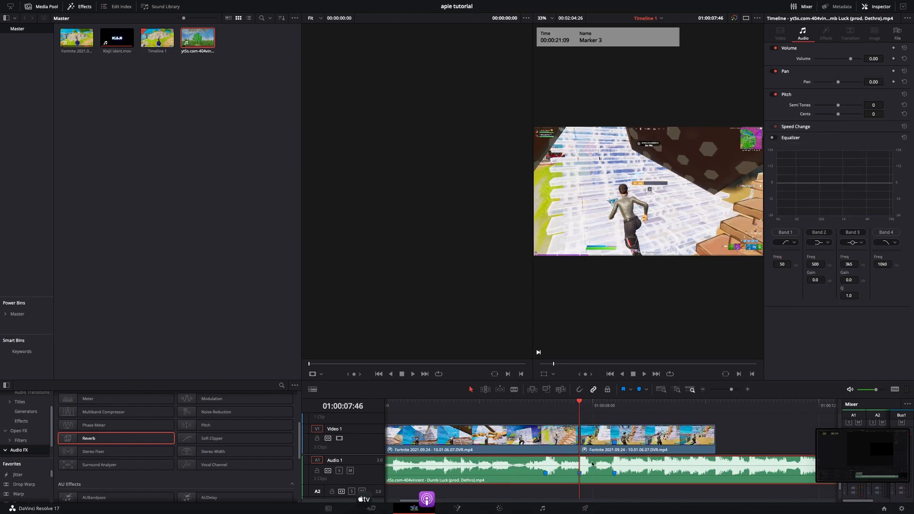
key("ctrl+b")
left_click(547, 408)
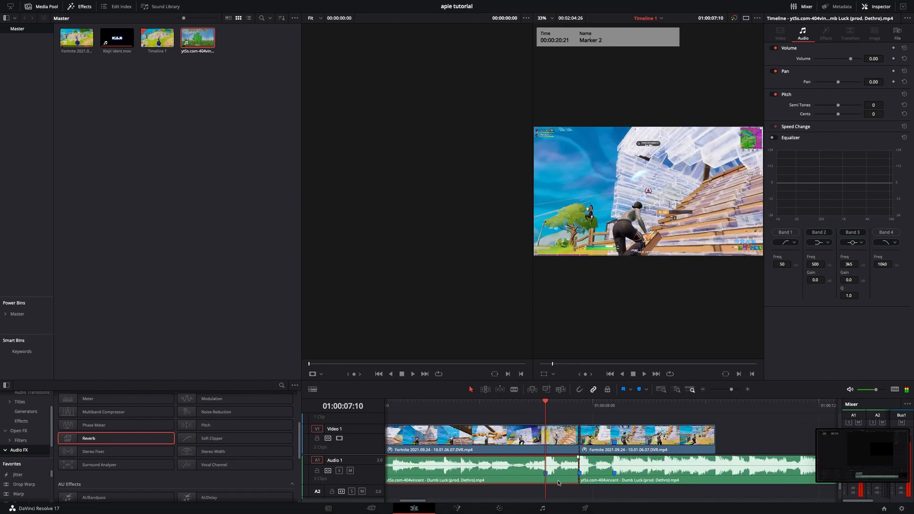
key("ctrl+b")
left_click(558, 446)
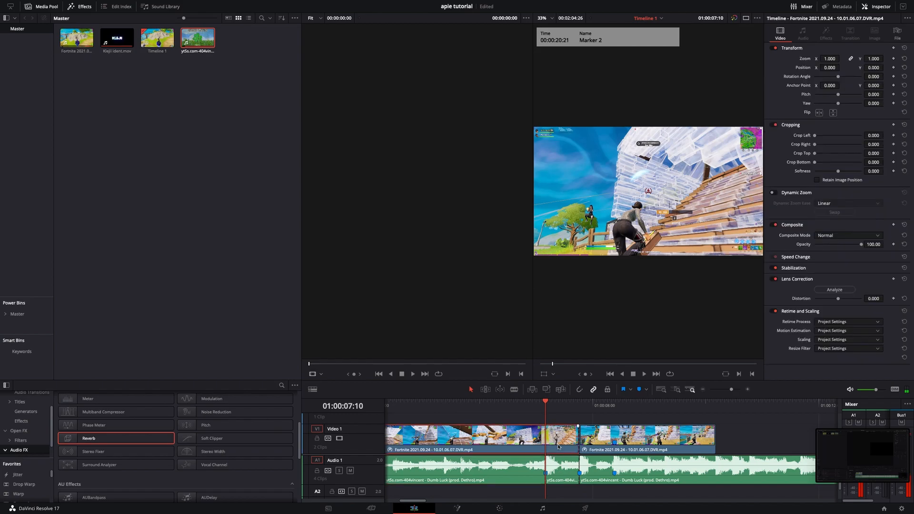
key("ctrl+b")
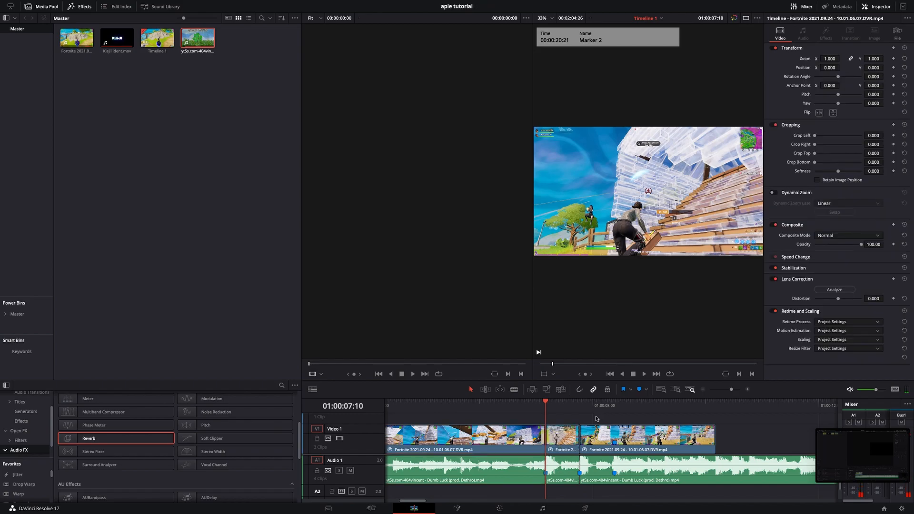
Step: Add fade-outs and fade-ins to the gameplay and music segments on both sides of the cuts at 01:00:07:10 and 01:00:07:46
mouse_move(550, 425)
left_mouse_down()
mouse_move(566, 426)
mouse_move(527, 426)
mouse_move(524, 408)
left_mouse_up()
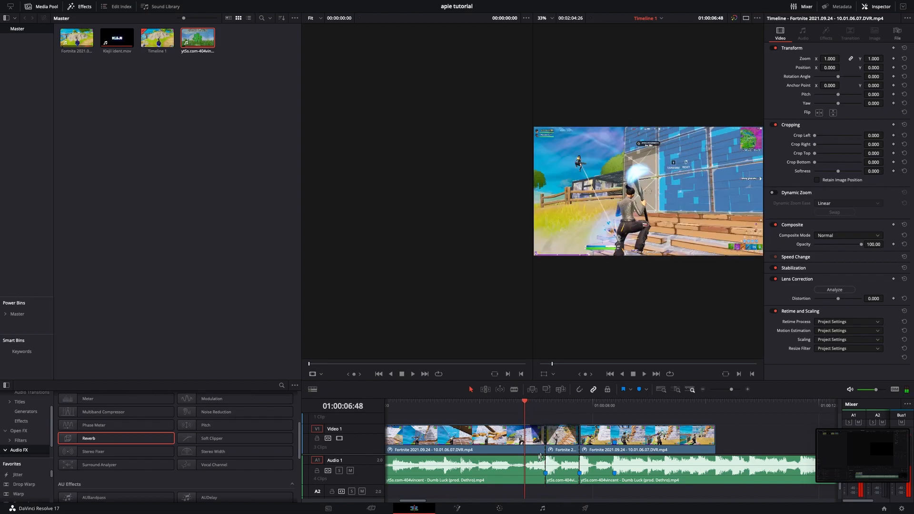
left_click_drag(530, 408, 596, 425)
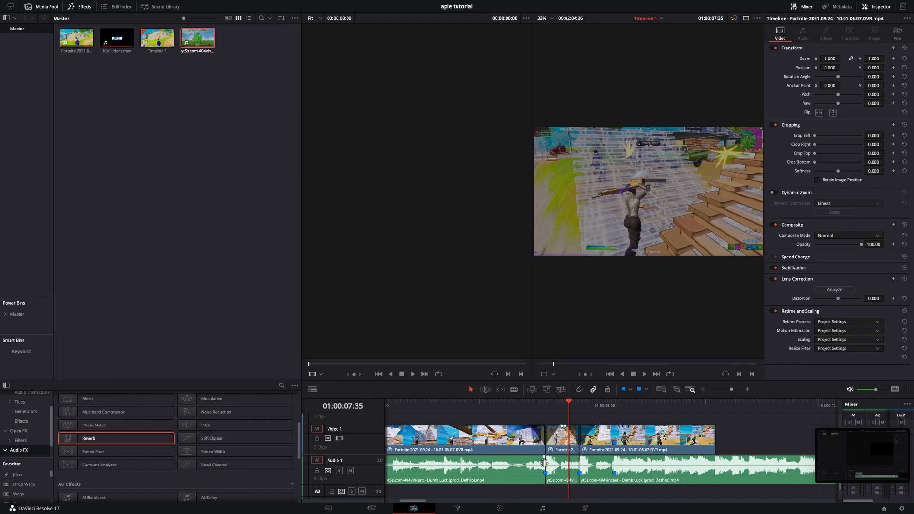
left_click_drag(544, 456, 595, 457)
mouse_move(568, 415)
left_mouse_down()
mouse_move(521, 418)
mouse_move(627, 415)
mouse_move(531, 425)
mouse_move(648, 437)
mouse_move(581, 454)
left_mouse_up()
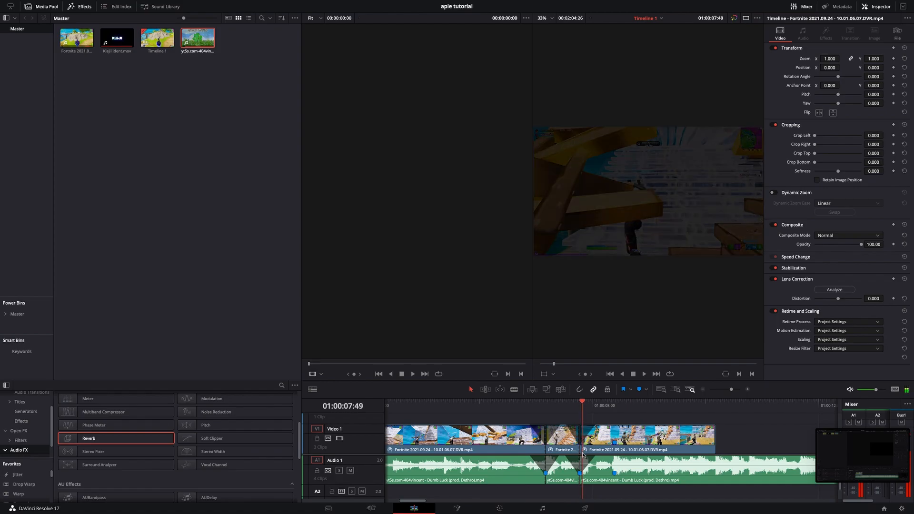
scroll(582, 455, "left", 2)
key("Left")
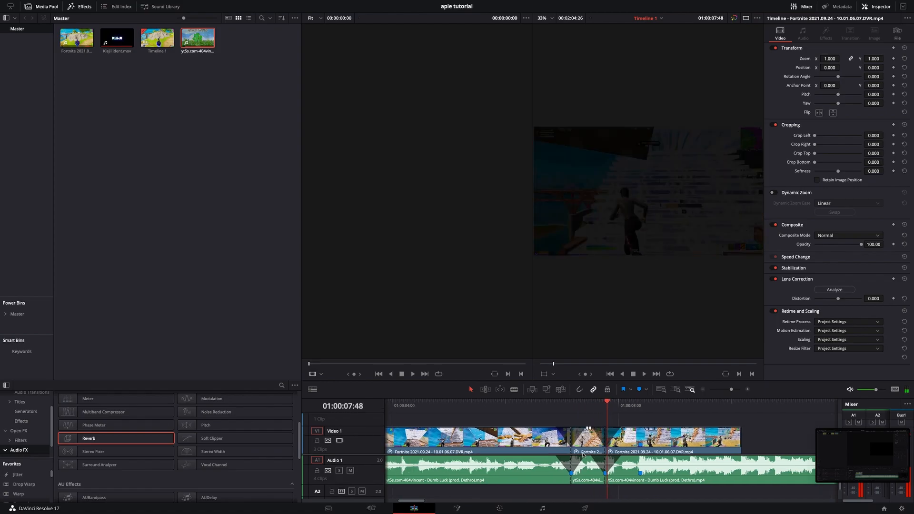
key("Right")
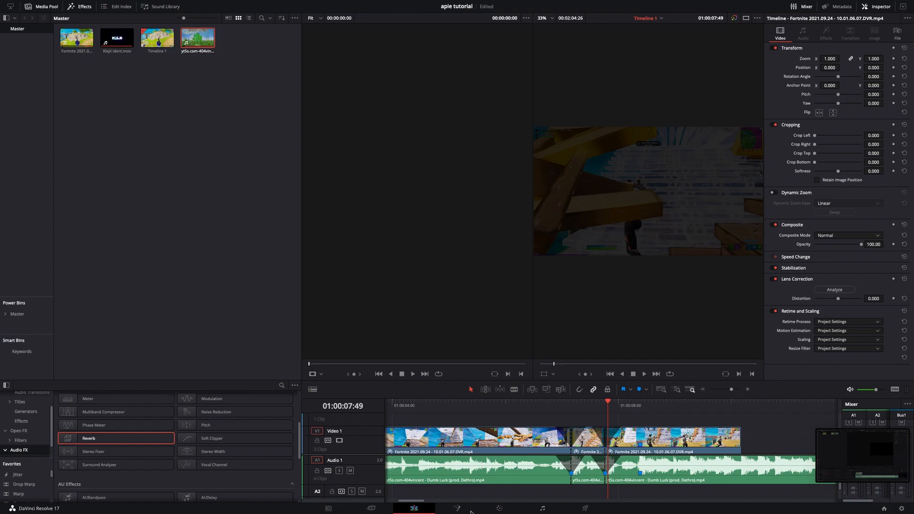
Step: Add an Adjustment Clip above the gameplay, starting shortly before the first faded cut
scroll(29, 405, "up", 2)
left_click(31, 405)
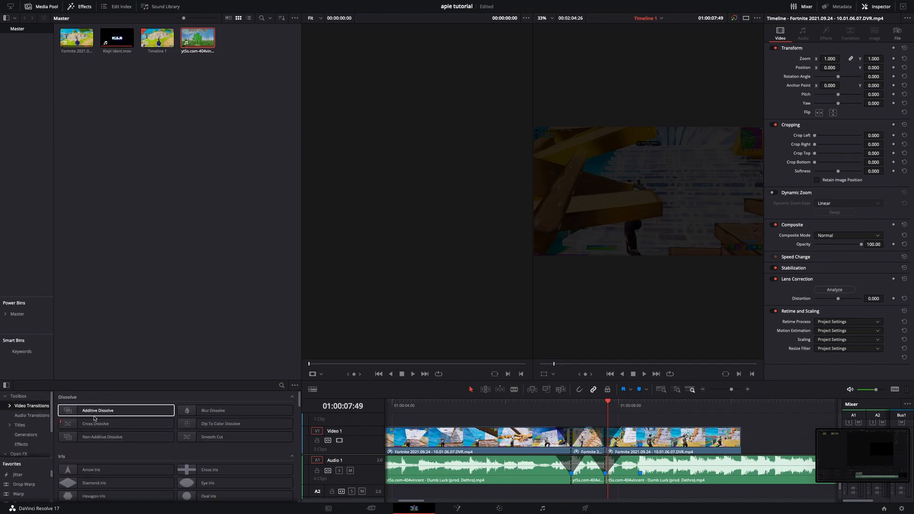
left_click(28, 443)
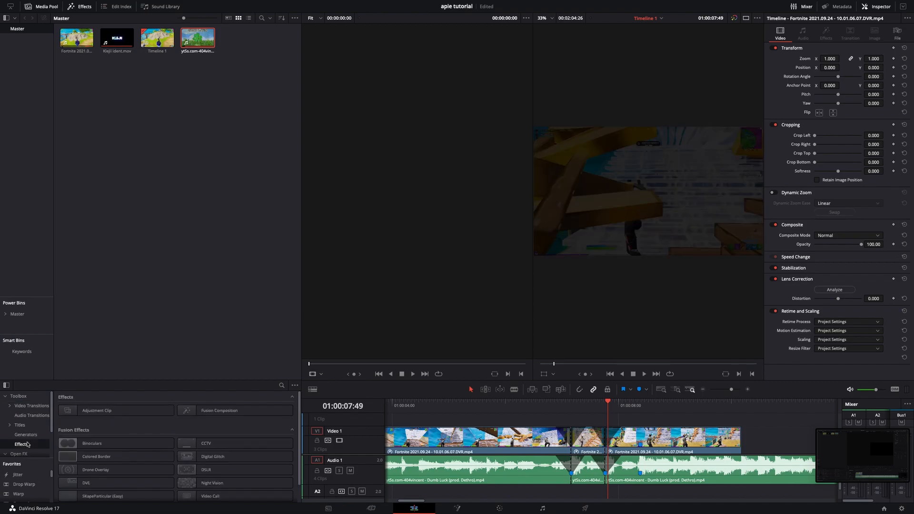
left_click_drag(76, 410, 541, 437)
Step: Trim the adjustment clip's start to 01:00:06:44
left_click_drag(599, 409, 544, 427)
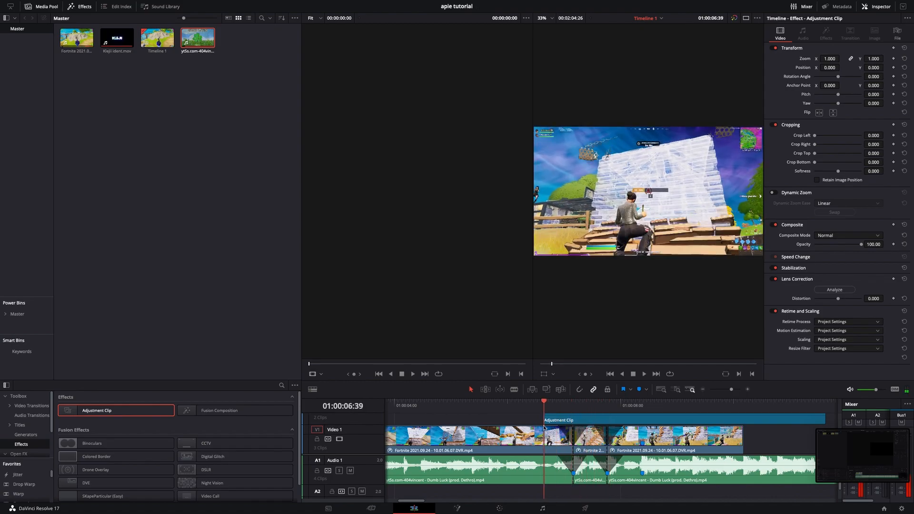
left_click_drag(543, 428, 558, 426)
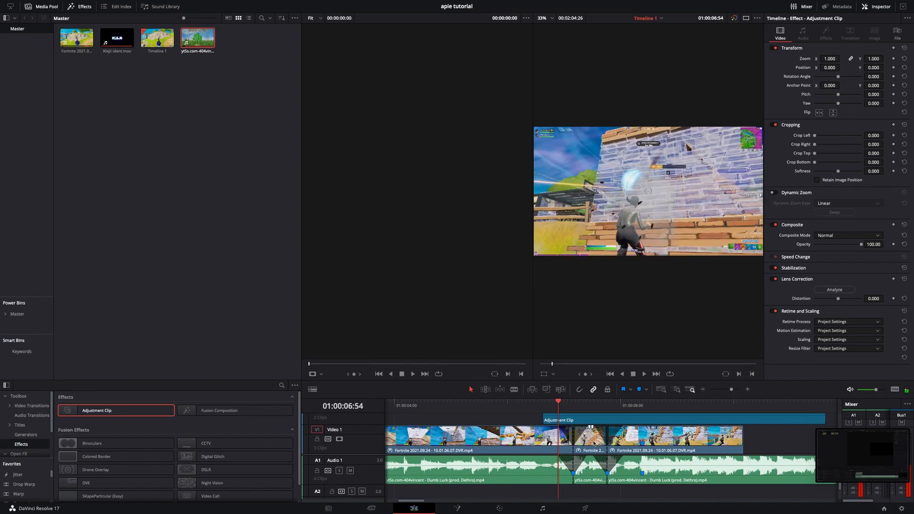
key("Left")
key("Left")
key("Left")
key("Left")
key("Left")
key("Left")
key("Left")
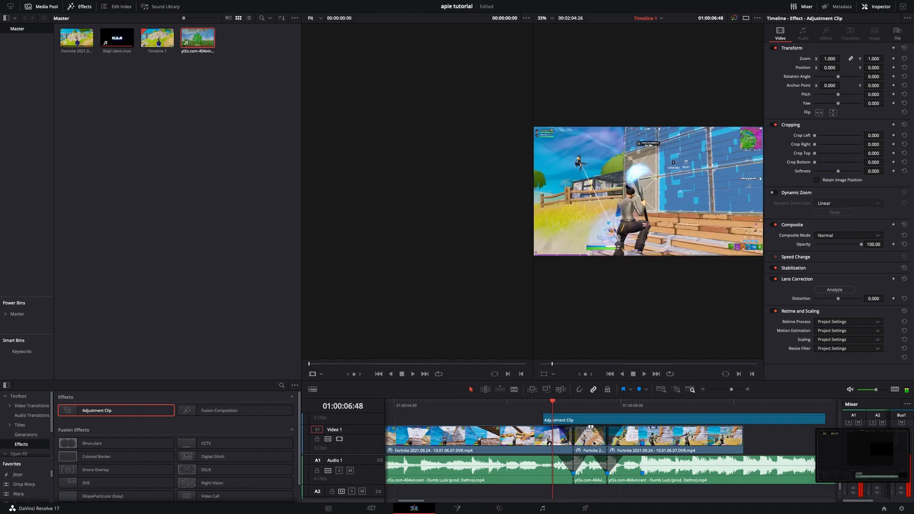
key("Left")
key("Left")
key("Left")
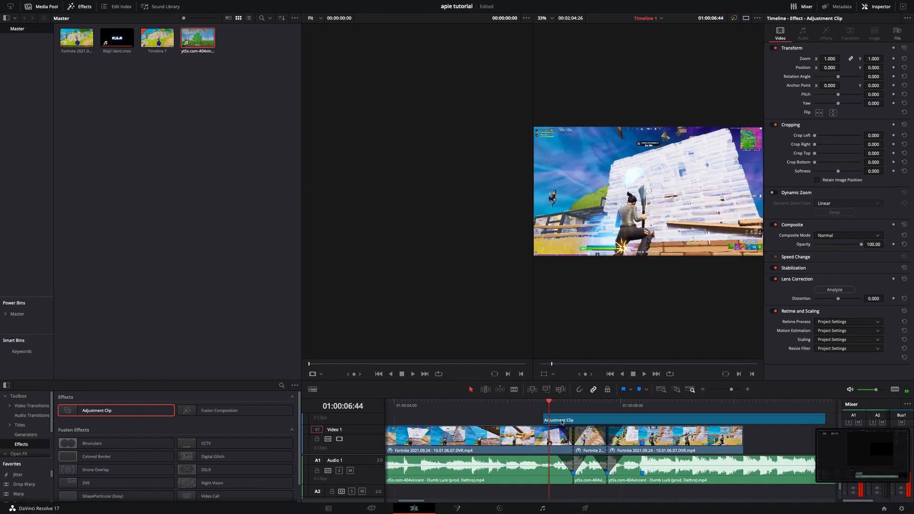
key("ctrl+b")
Step: Split the adjustment clip at 01:00:08:03 and delete the part after the cut
left_click_drag(555, 397, 624, 402)
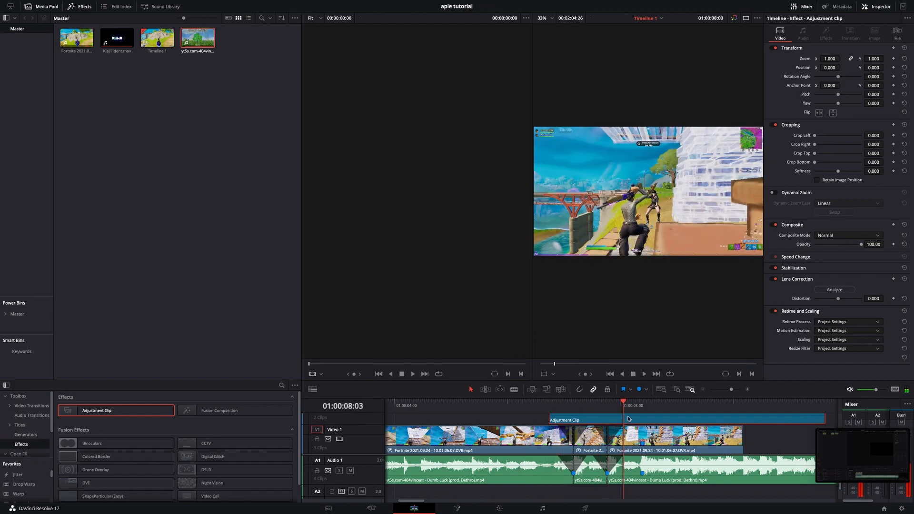
key("ctrl+b")
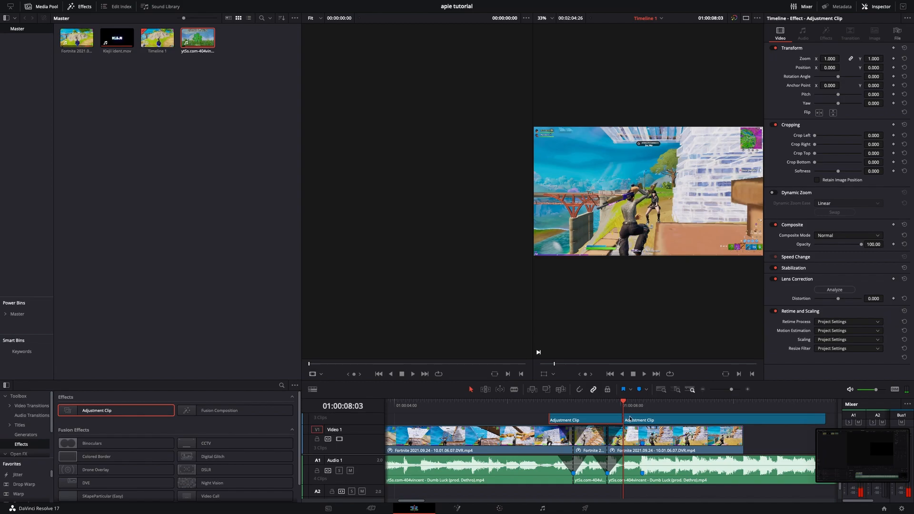
key("BackSpace")
Step: Open the adjustment clip in Fusion and insert a Color Corrector followed by a Vector Motion Blur node between MediaIn1 and MediaOut1
left_click_drag(623, 403, 562, 405)
left_click(457, 508)
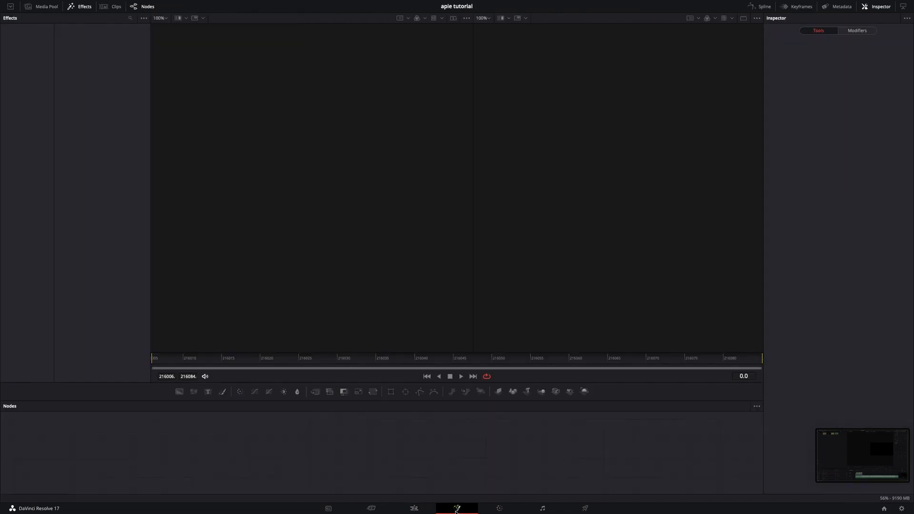
left_click_drag(240, 392, 149, 453)
key("shift+space")
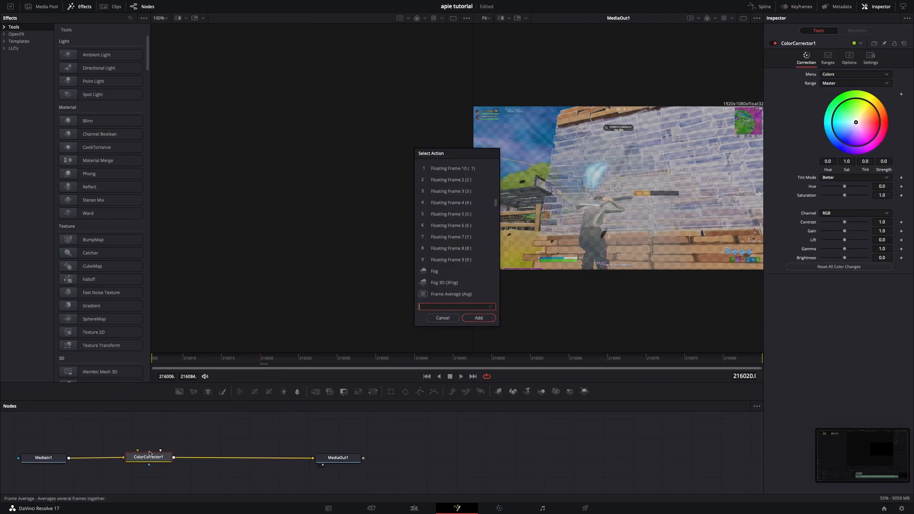
type("vect")
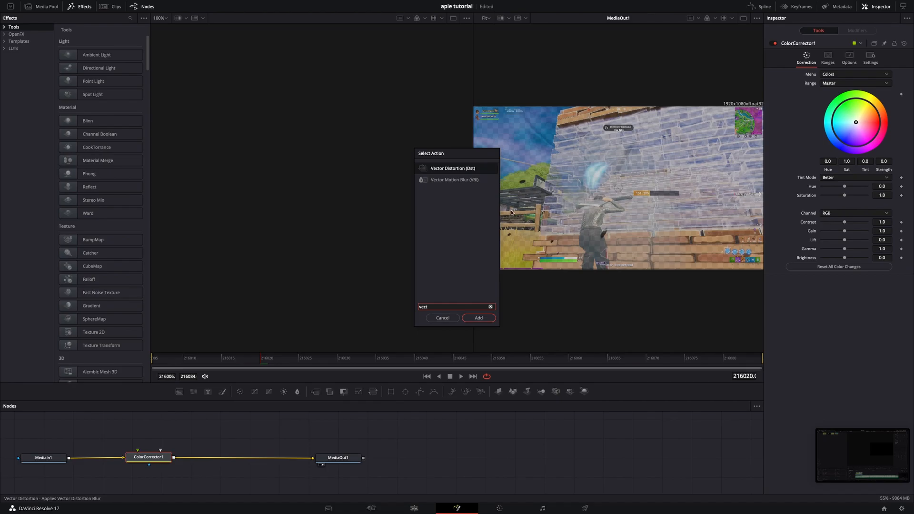
left_click(463, 181)
left_click(476, 318)
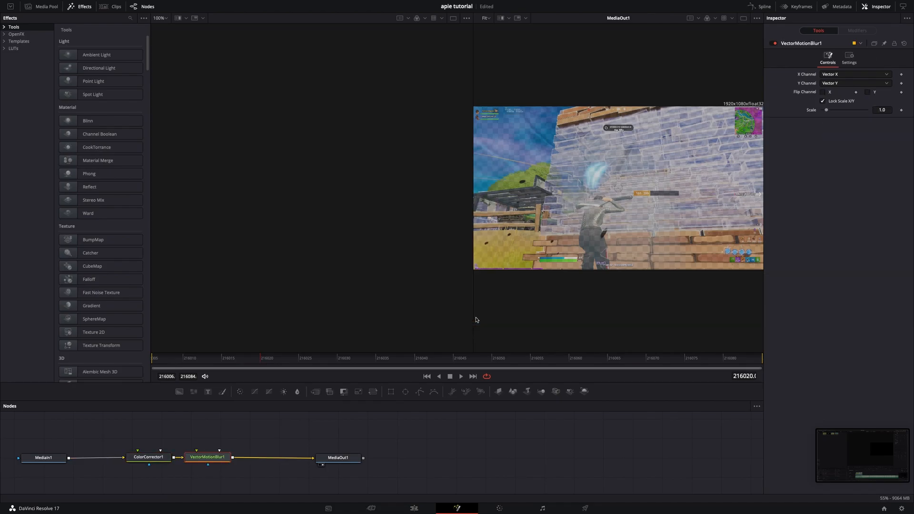
Step: Add a Frame Average node between the Vector Motion Blur node and MediaOut1
key("shift+space")
type("fra")
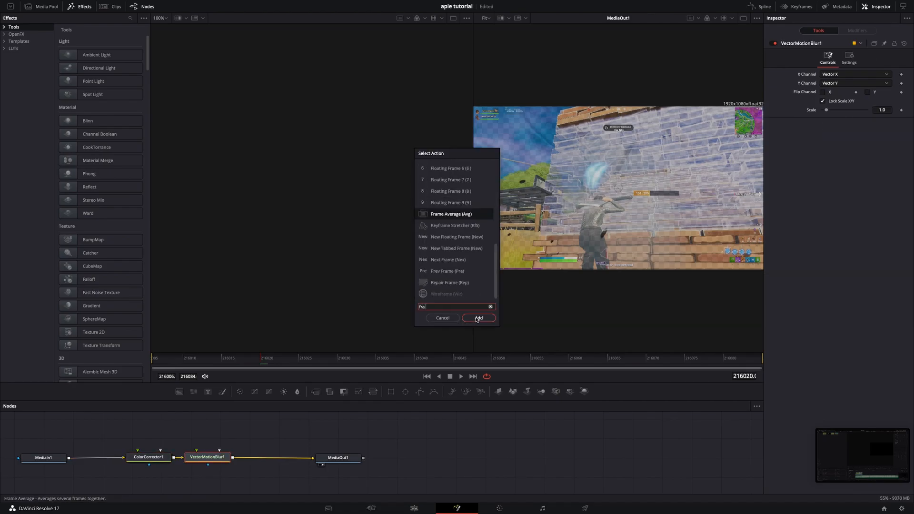
type("m")
left_click(451, 214)
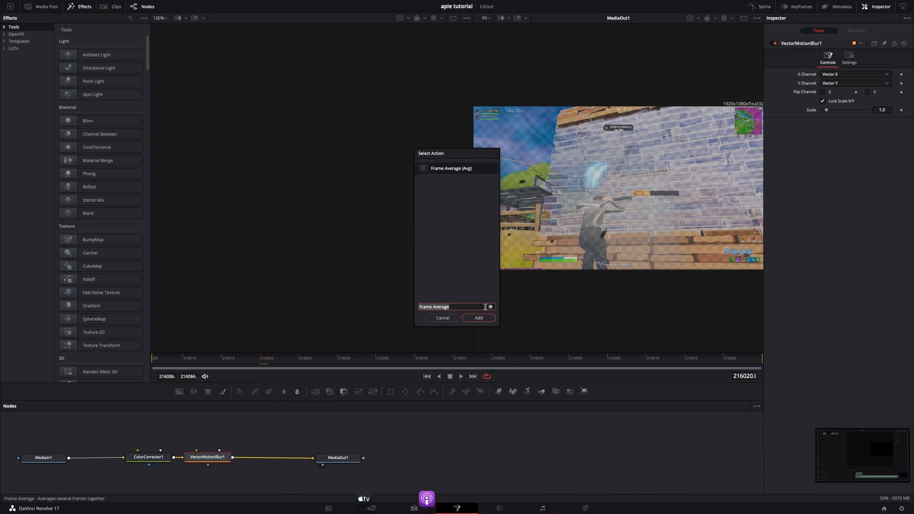
left_click(479, 317)
Step: Keyframe the Color Corrector's saturation at 1.0 on frame 216006 and 0.0 on frame 216016
left_click(148, 457)
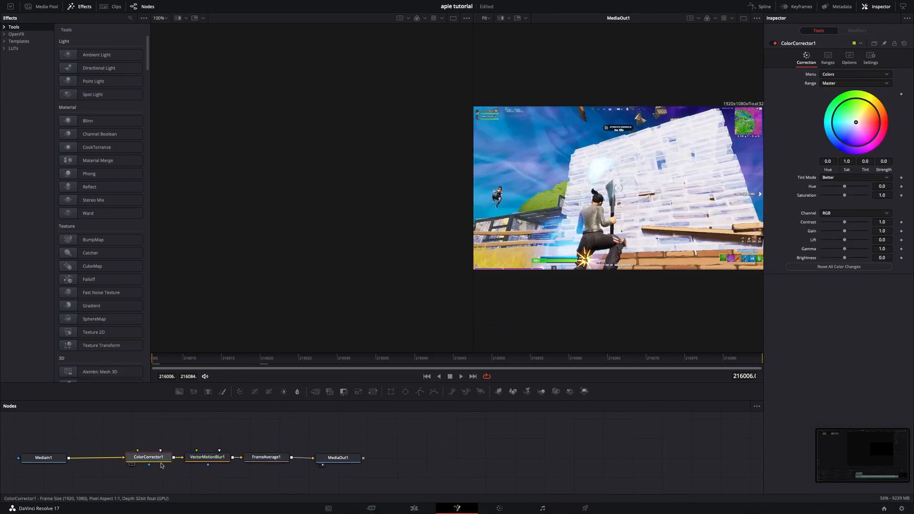
left_click(901, 196)
key("Right")
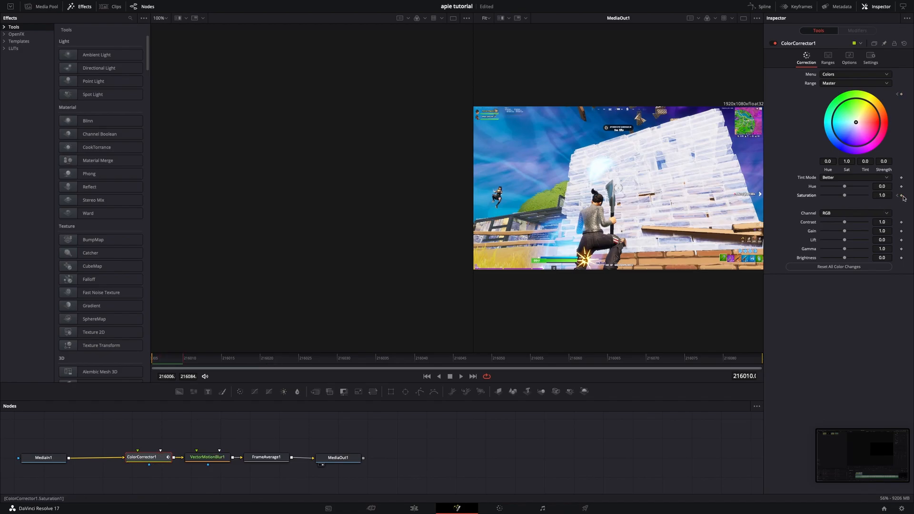
key("Right")
key("Right")
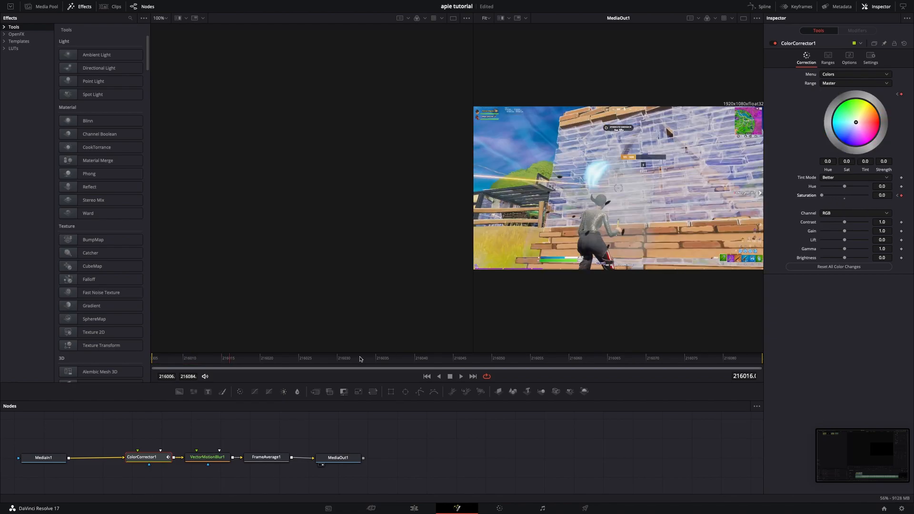
Step: Keyframe the Vector Motion Blur scale at 0.0 on frame 216006 and raise it on frame 216016
left_click(207, 457)
left_click_drag(227, 358, 132, 359)
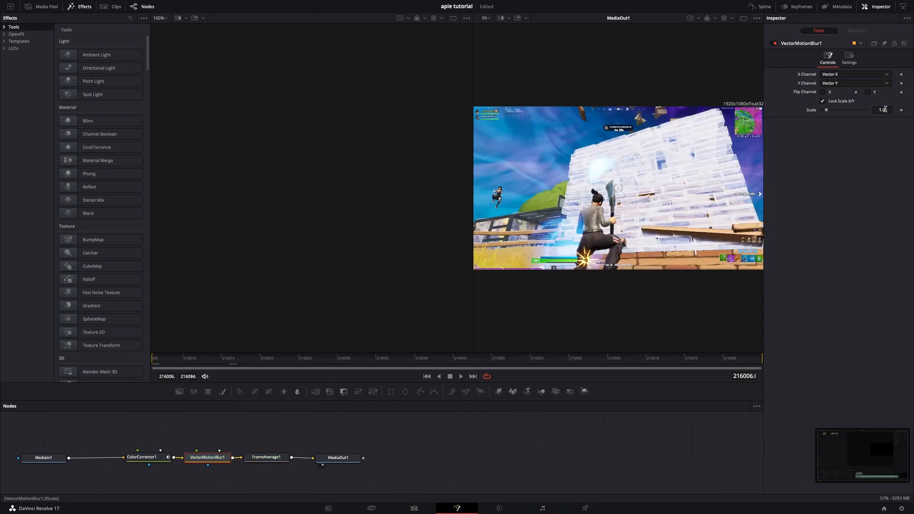
left_click_drag(826, 112, 819, 113)
left_click(901, 110)
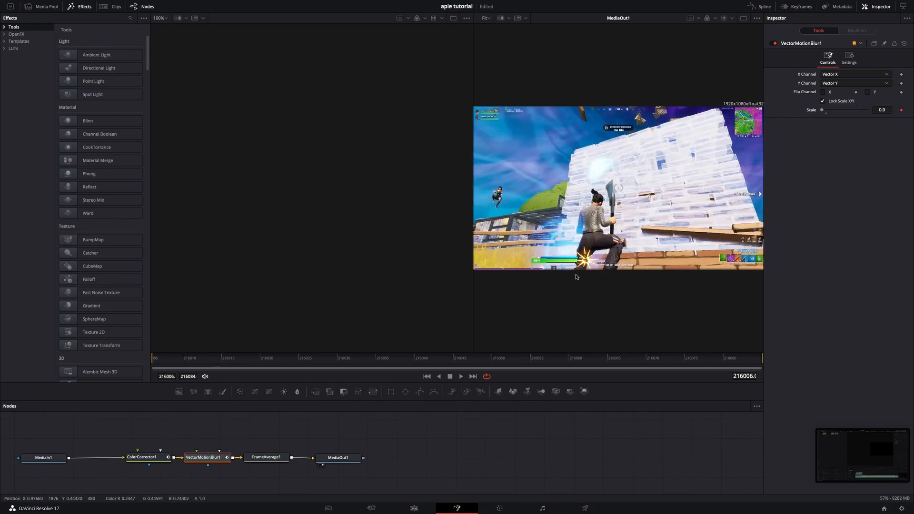
left_click(141, 457)
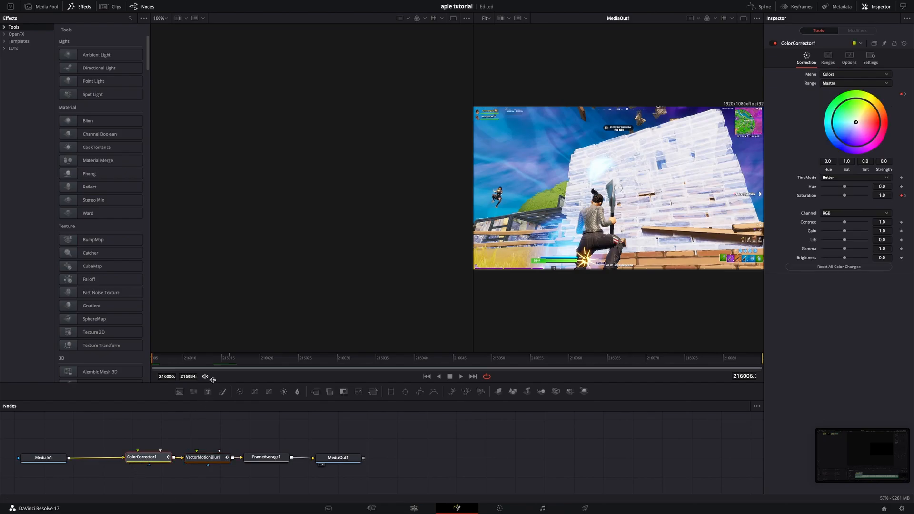
left_click(228, 358)
left_click(203, 457)
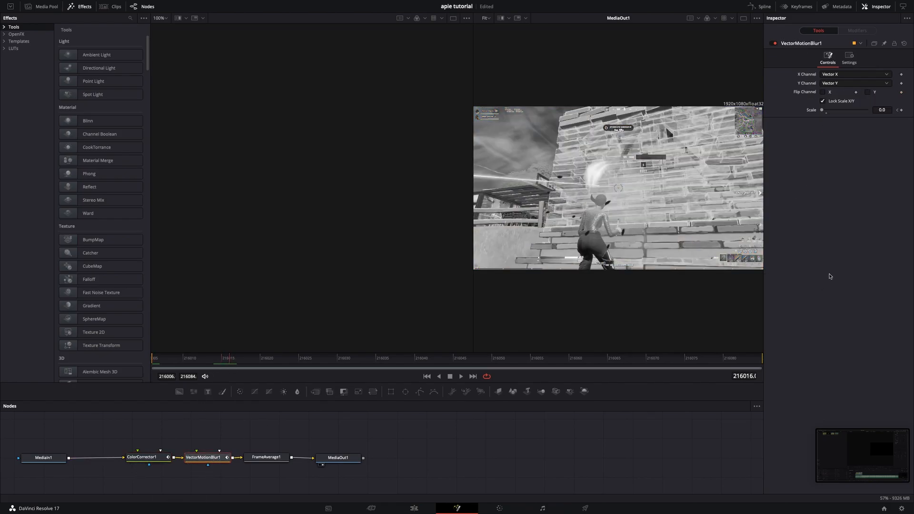
left_click_drag(826, 111, 830, 111)
Step: Set the Frame Average node's Frames value to 6 at frame 216006
left_click(264, 459)
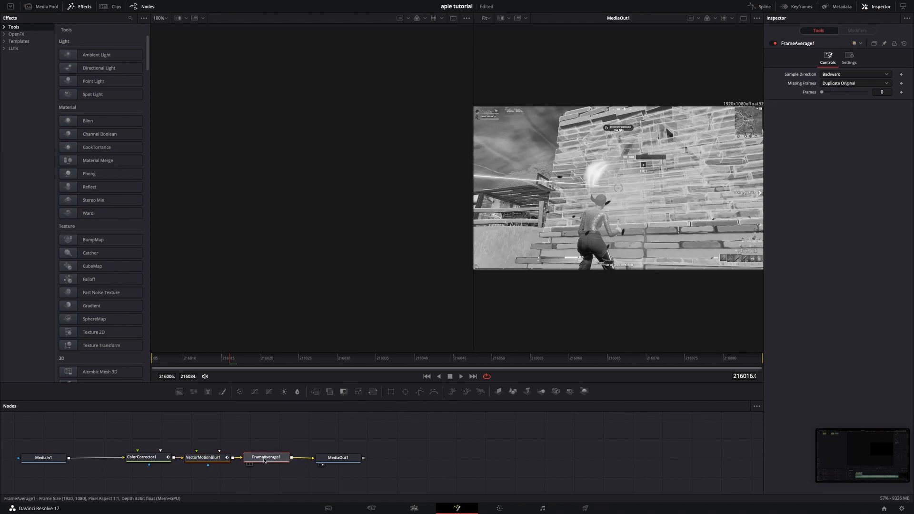
left_click_drag(230, 351, 158, 375)
left_click(882, 91)
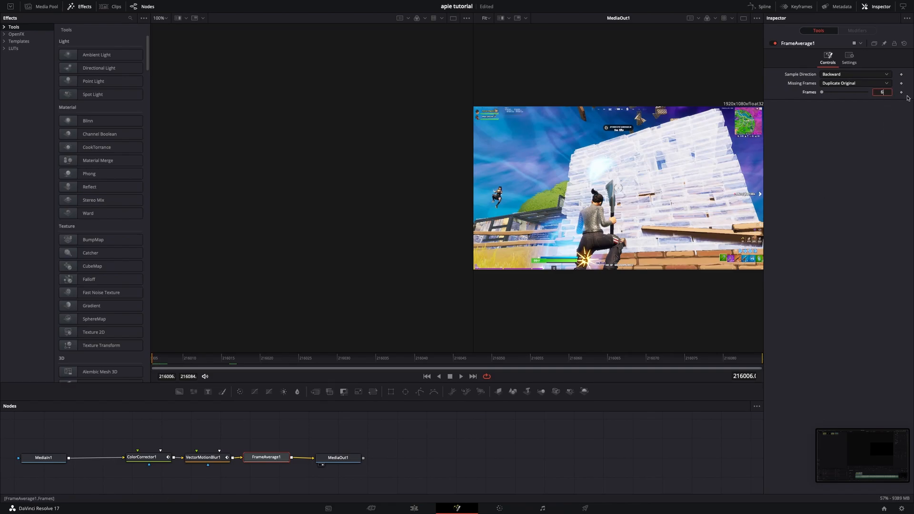
key("Return")
left_click(291, 362)
Step: Return to the Edit page and split the gameplay clip at 01:00:03:00, where the ident ends
left_click(413, 509)
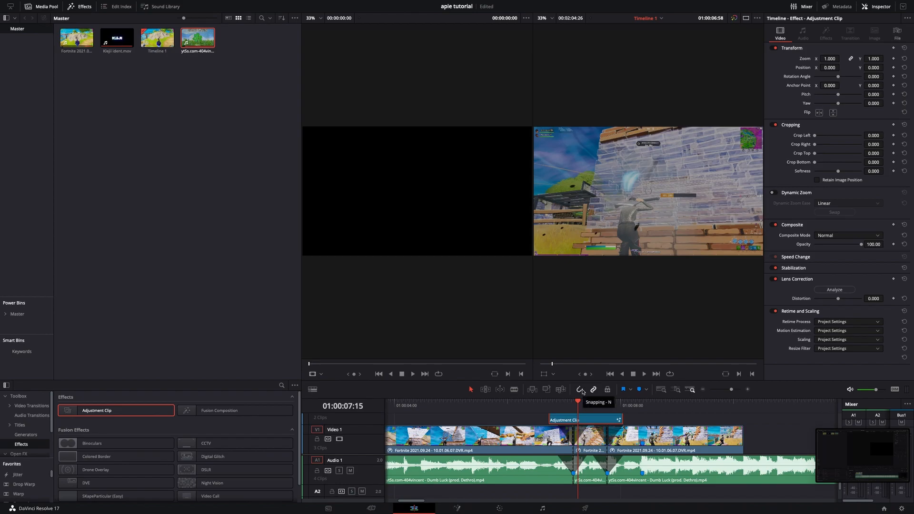
left_click_drag(579, 406, 554, 432)
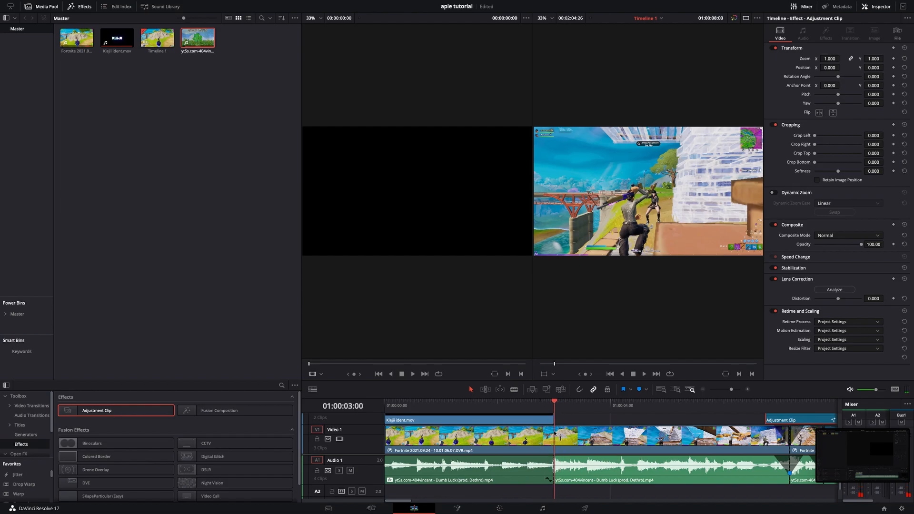
key("Left")
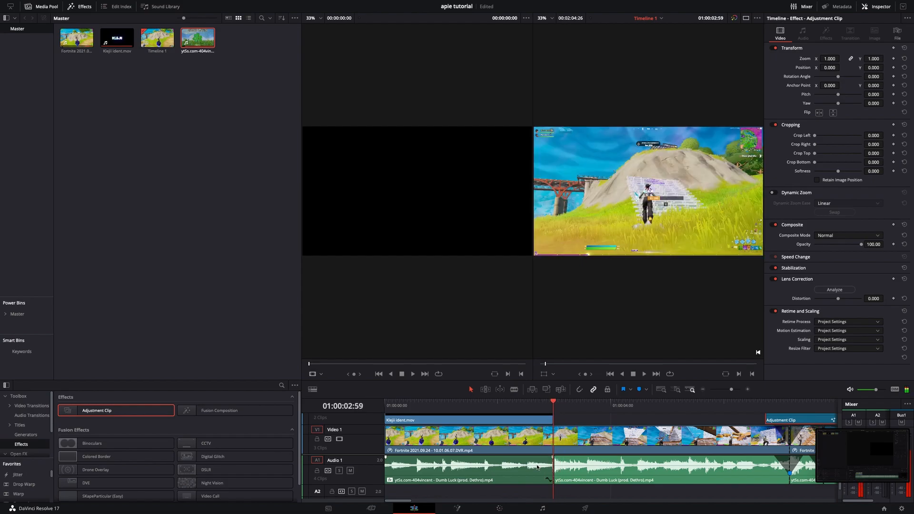
key("Right")
left_click(563, 452)
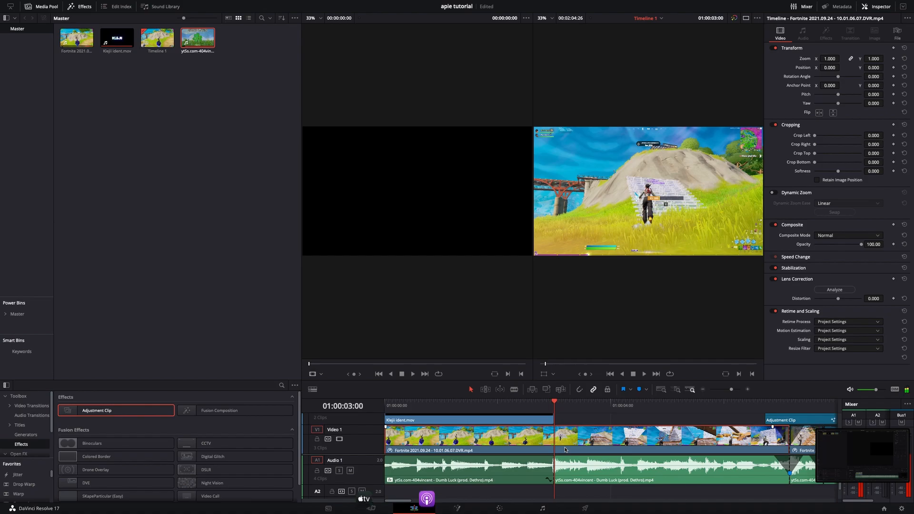
key("ctrl+b")
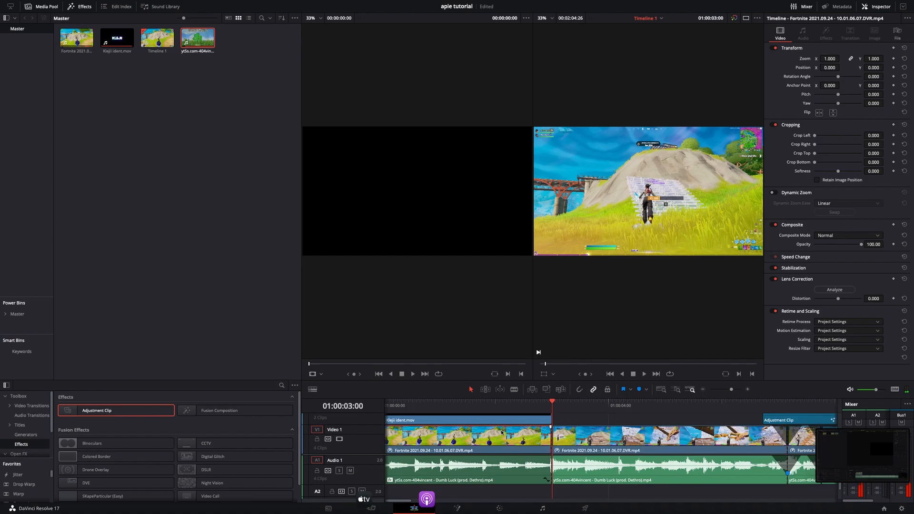
Step: Open the gameplay segment after the 01:00:03:00 cut in Fusion and insert Color Corrector, Vector Motion Blur and Frame Average nodes before the output
right_click(500, 432)
left_click(526, 312)
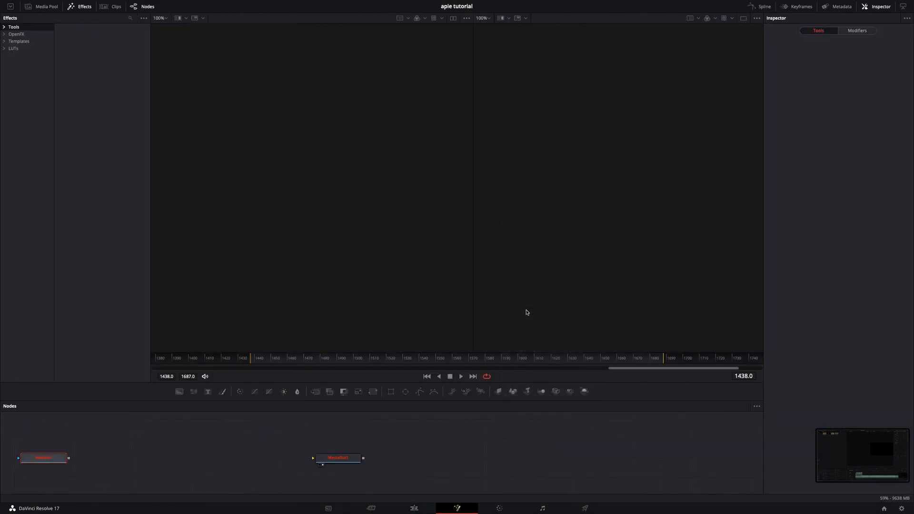
left_click_drag(239, 392, 170, 457)
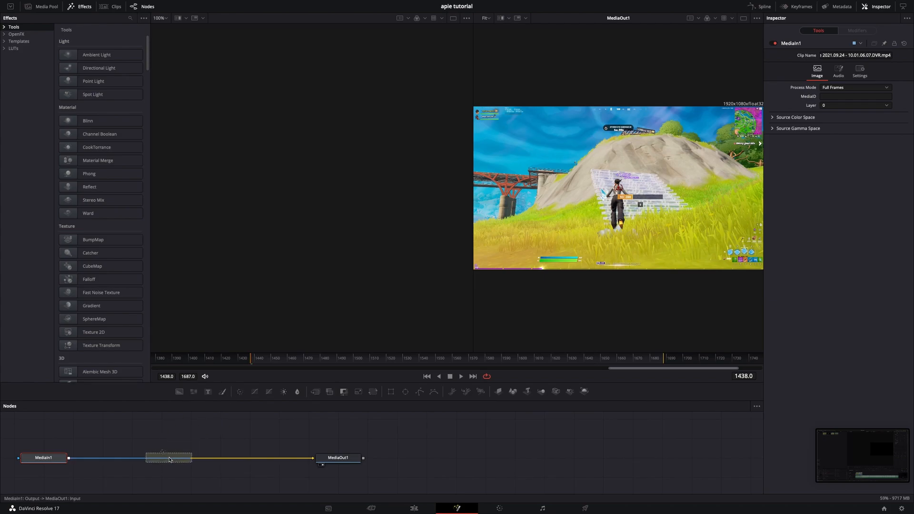
key("shift+space")
type("vec")
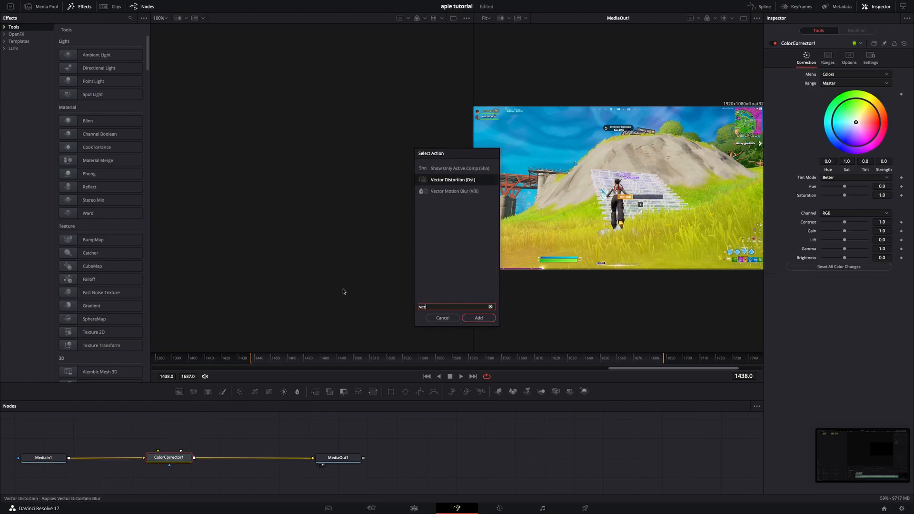
left_click(457, 191)
left_click(485, 320)
key("shift+space")
type("fra")
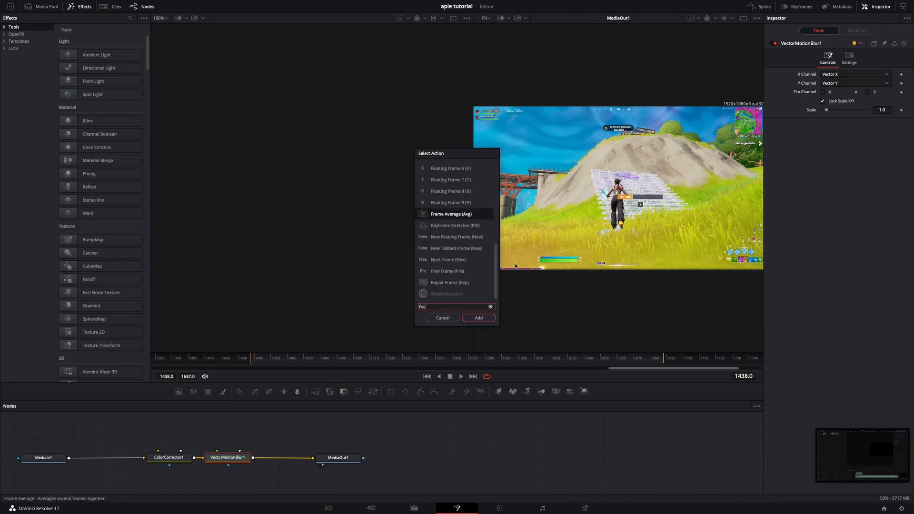
left_click(459, 203)
left_click(478, 318)
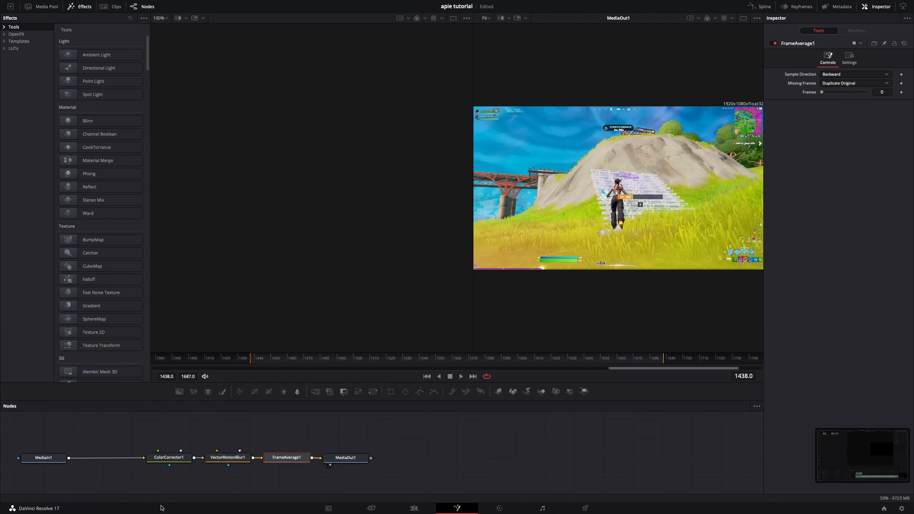
Step: Configure the three nodes: fully desaturate the Color Corrector, set the Vector Motion Blur scale to 5.04 and the Frame Average to 4 frames
left_click(169, 457)
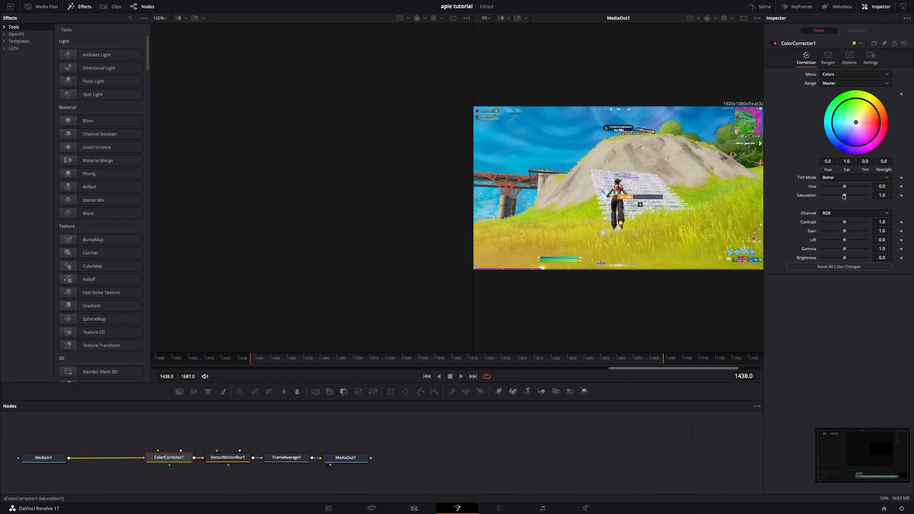
left_click_drag(844, 195, 768, 196)
left_click(239, 455)
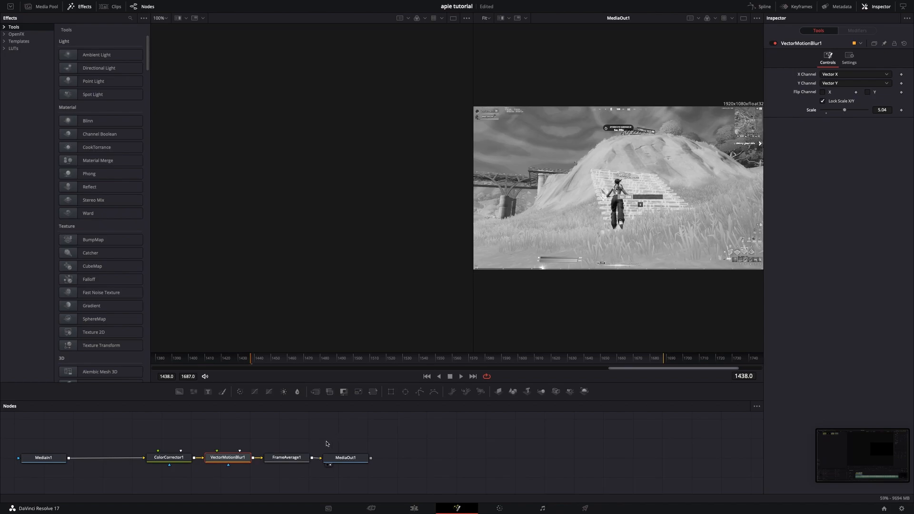
left_click(302, 456)
left_click(883, 93)
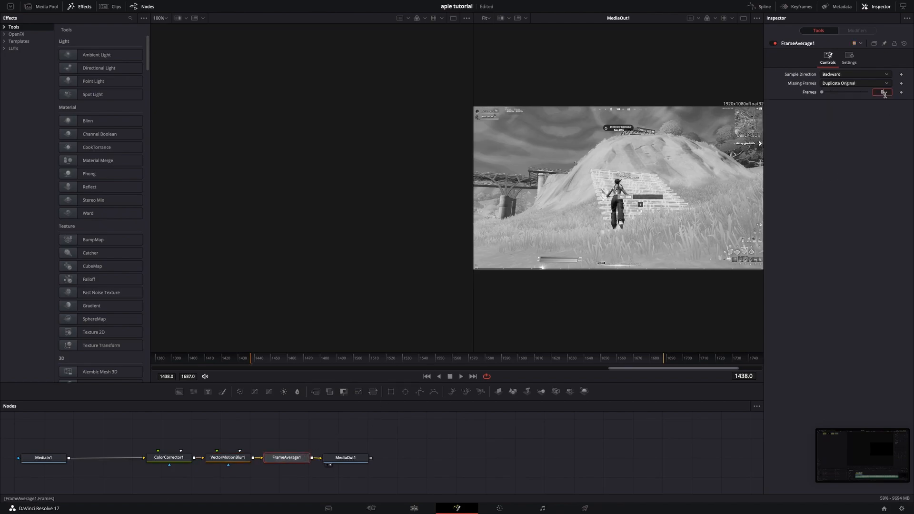
type("4")
key("Return")
Step: Remove the Color Corrector, Vector Motion Blur and Frame Average nodes from the gameplay segment after the 01:00:03:00 cut
left_click(413, 508)
left_click(505, 413)
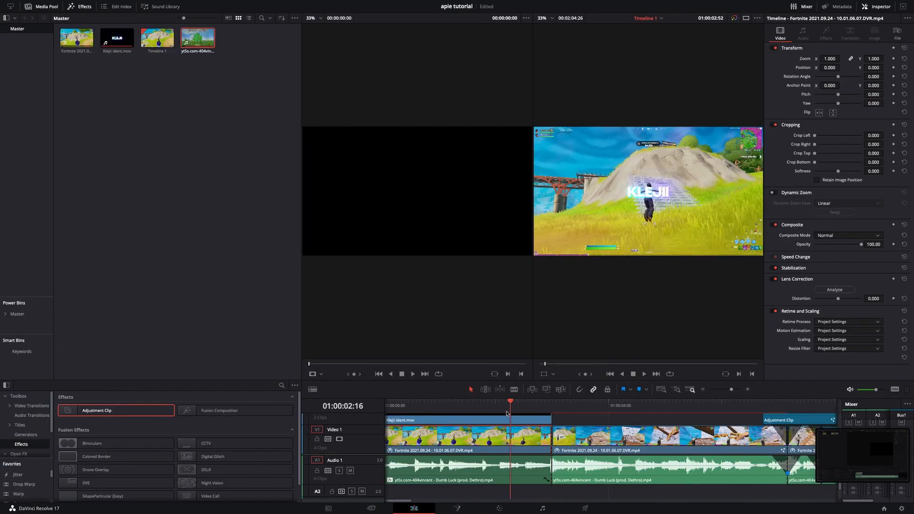
left_click_drag(506, 413, 573, 422)
right_click(588, 433)
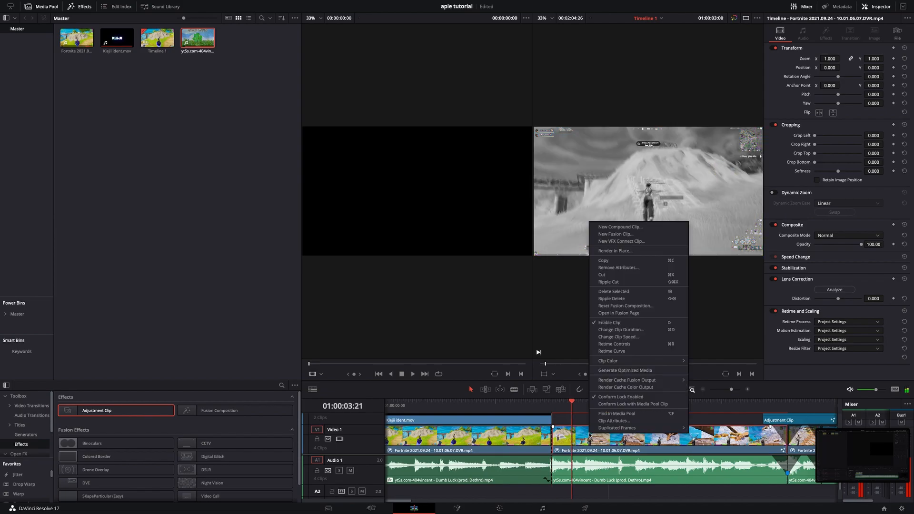
left_click(473, 511)
left_click(471, 509)
left_click_drag(162, 456, 283, 468)
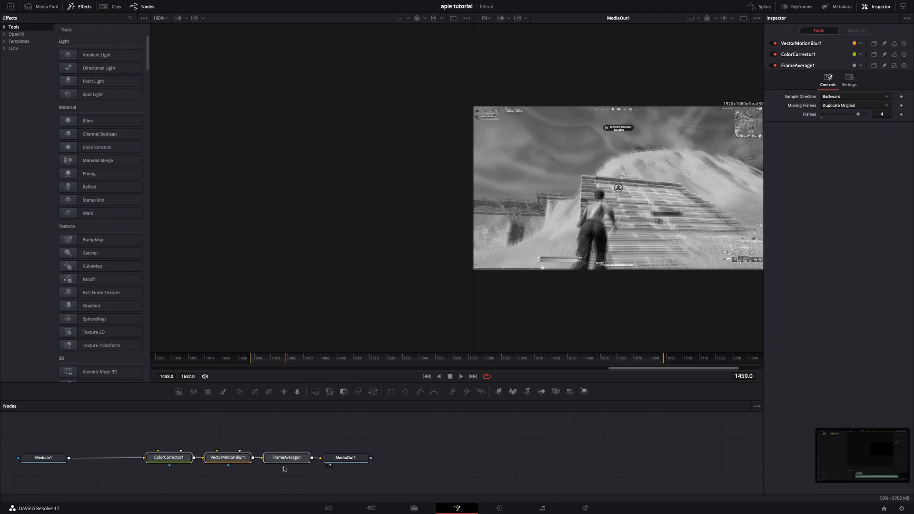
key("Delete")
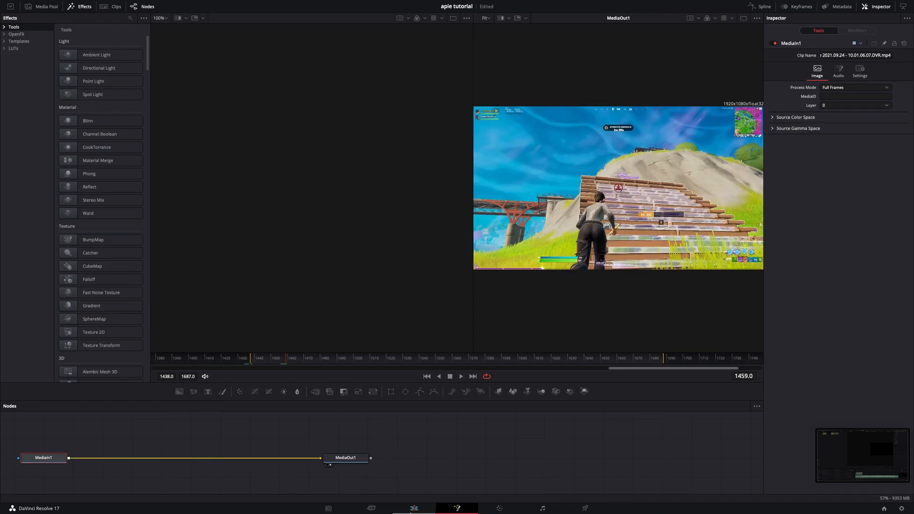
Step: Open the gameplay segment before the 01:00:03:00 cut in Fusion and restore the Color Corrector, Vector Motion Blur and Frame Average chain between input and output
left_click(412, 509)
right_click(487, 438)
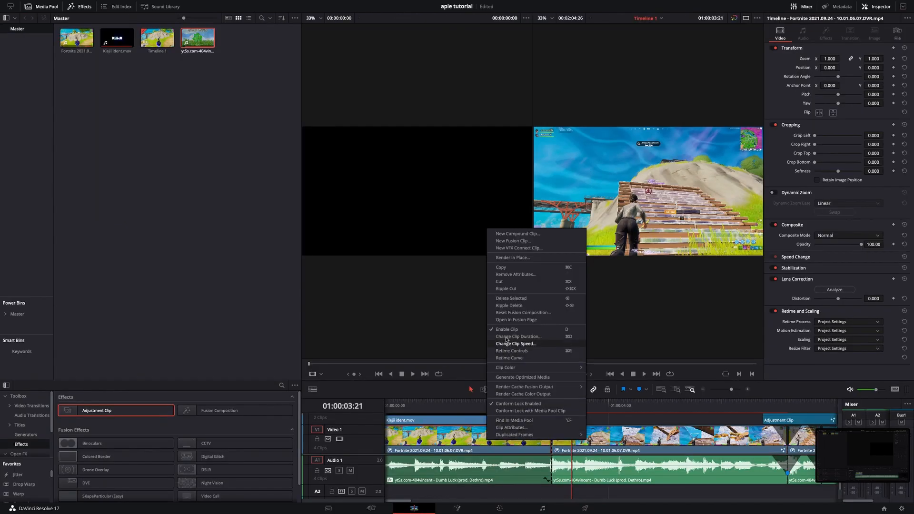
left_click(506, 320)
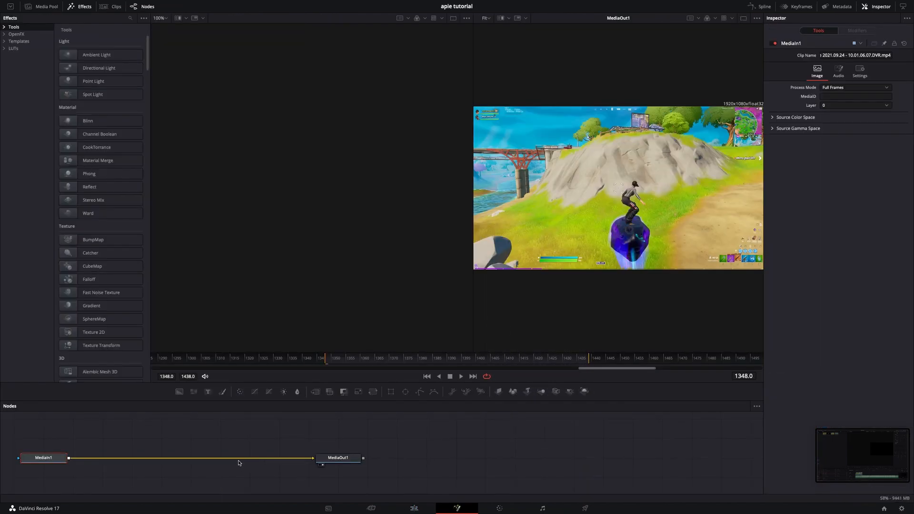
key("super+z")
left_click_drag(281, 459, 78, 459)
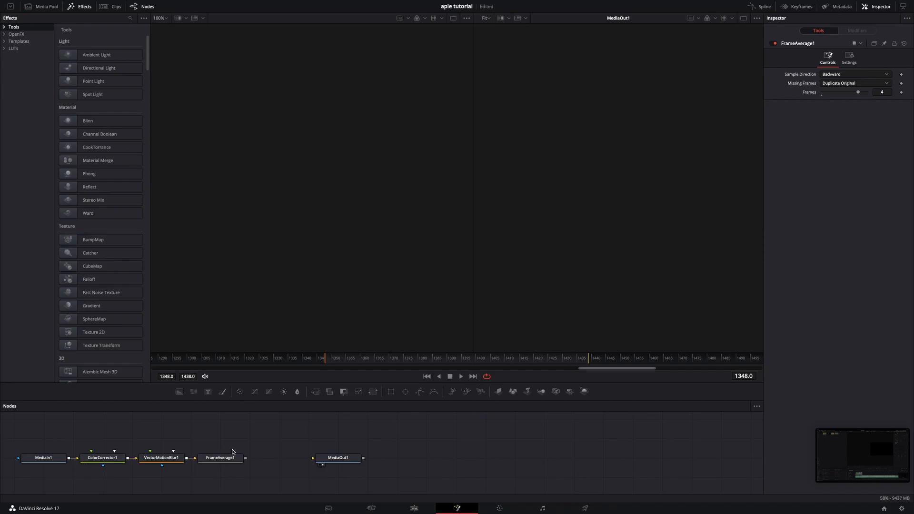
mouse_move(245, 459)
left_mouse_down()
mouse_move(316, 462)
mouse_move(245, 458)
left_mouse_up()
Step: On the Edit page, add a second adjustment clip directly after the existing one and trim its end to 01:00:08:23
left_click(412, 507)
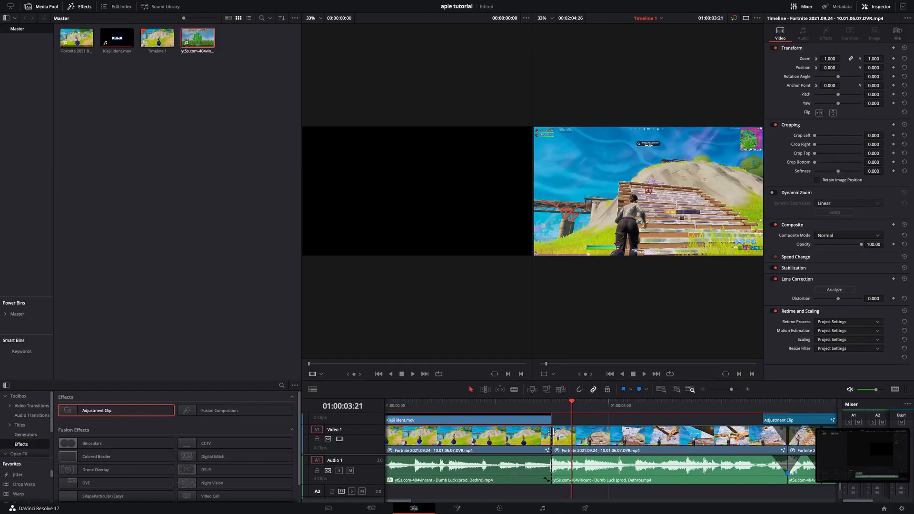
left_click_drag(579, 405, 750, 421)
left_click(730, 390)
left_click_drag(731, 392, 730, 391)
left_click_drag(614, 406, 703, 409)
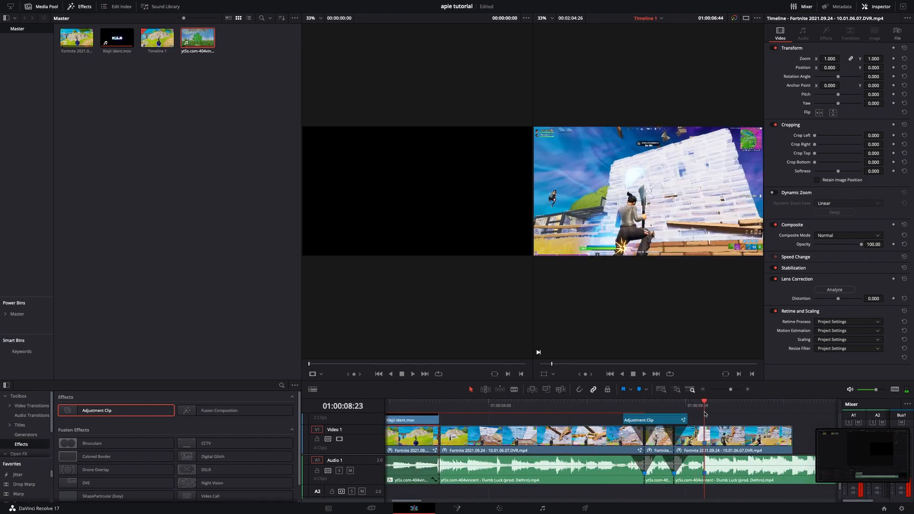
left_click(747, 389)
left_click(747, 389)
left_click(640, 432)
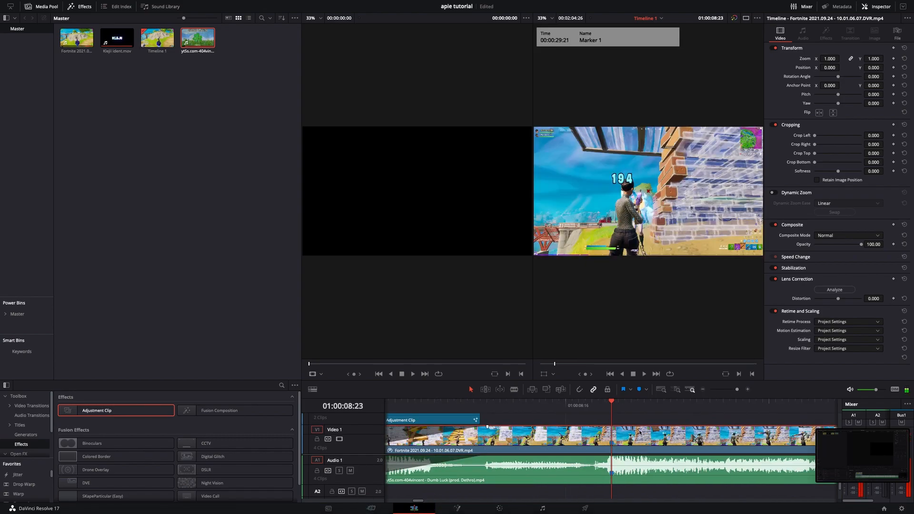
left_click_drag(88, 412, 480, 423)
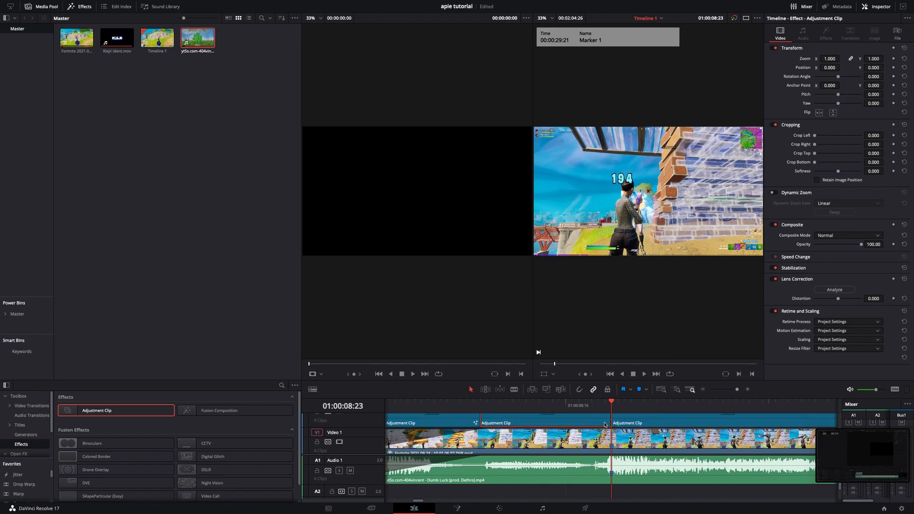
key("Delete")
Step: Open the second adjustment clip in Fusion and insert a Color Corrector followed by a Dent node before the output
left_click(539, 427)
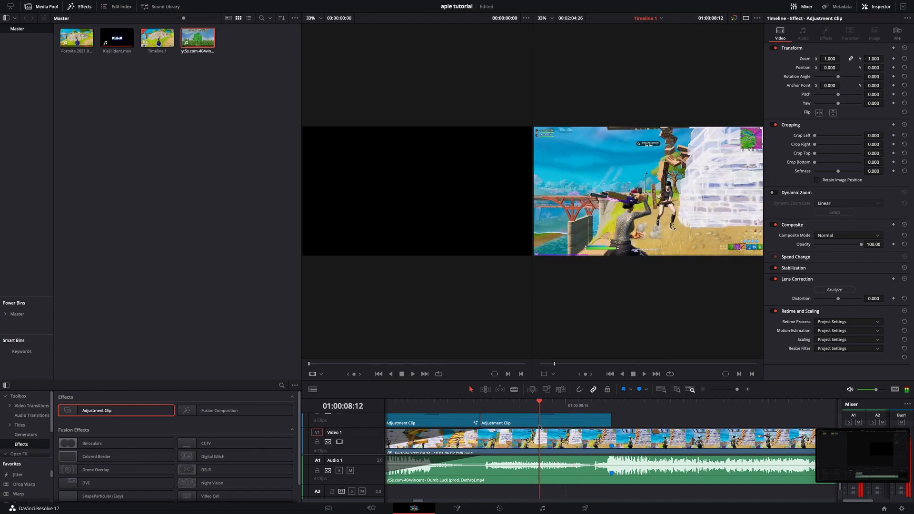
left_click(457, 508)
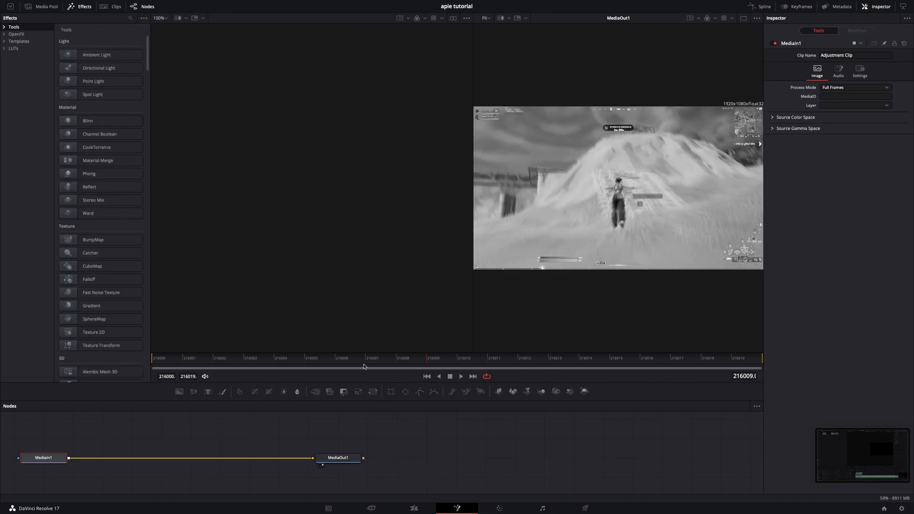
left_click_drag(254, 391, 141, 458)
key("shift+space")
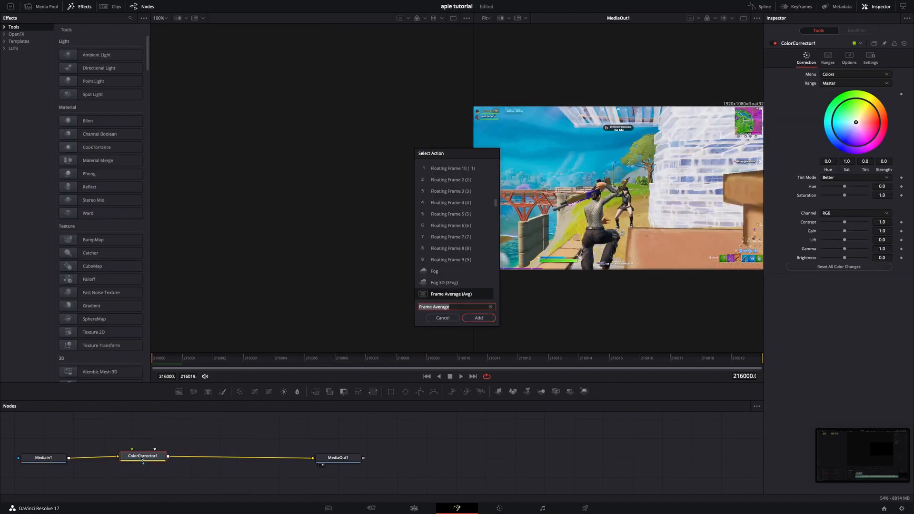
type("den")
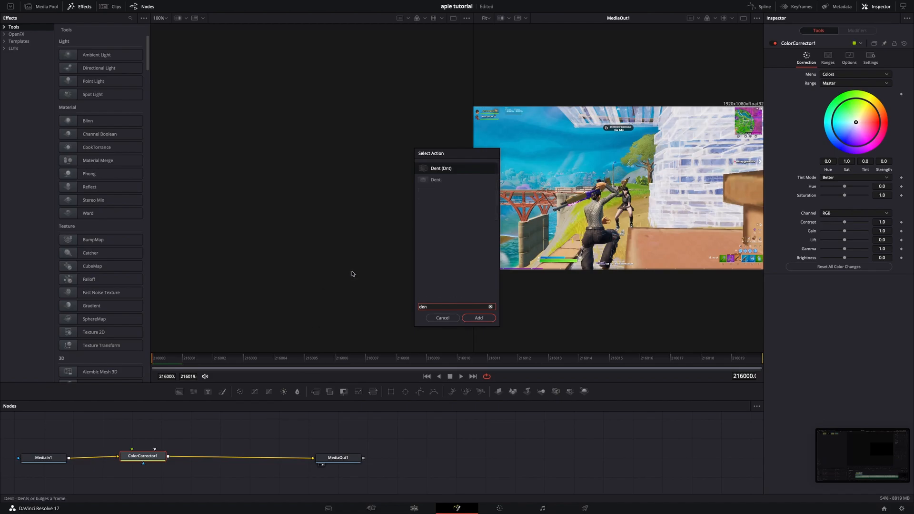
left_click(440, 180)
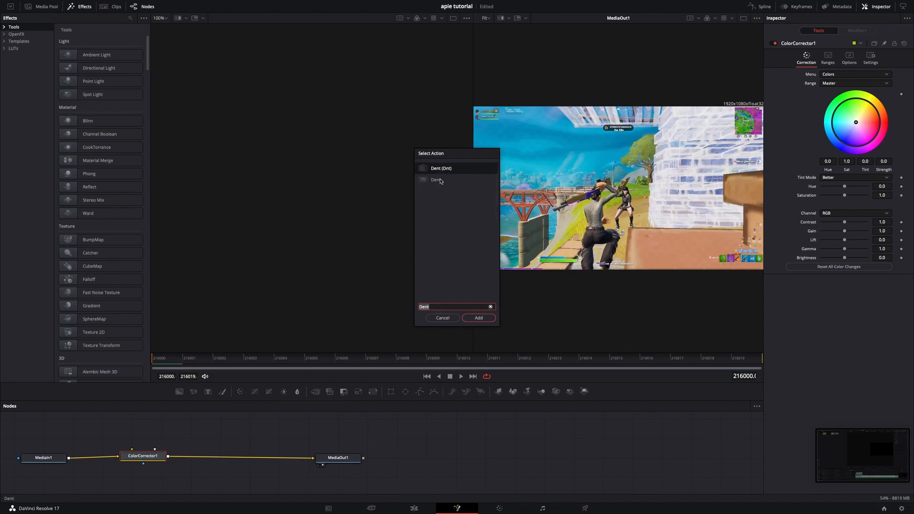
left_click(478, 317)
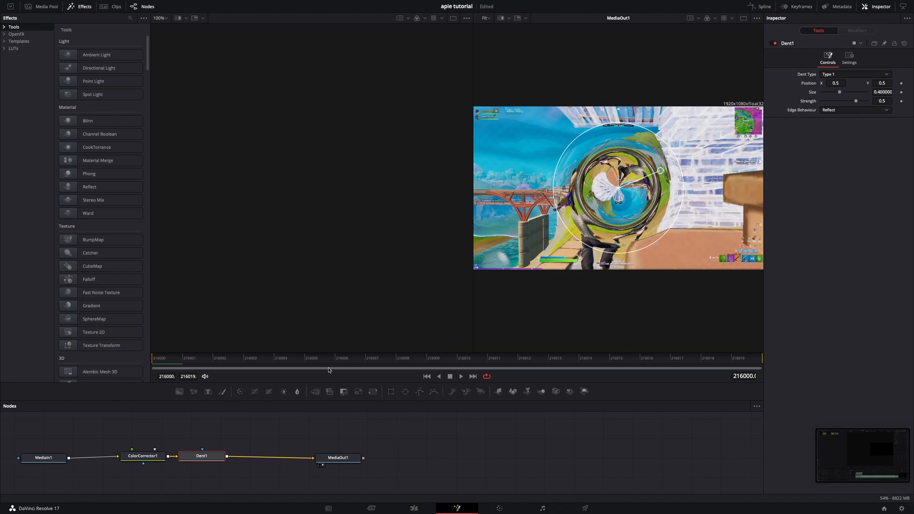
Step: Remove the Color Corrector node from the adjustment clip's composition, keeping only the Dent node
key("shift+space")
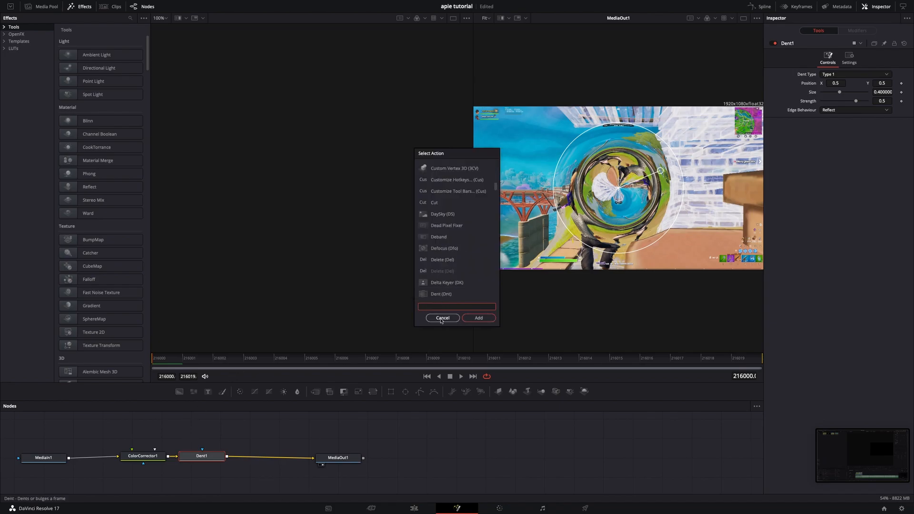
left_click(442, 317)
left_click(151, 456)
key("Delete")
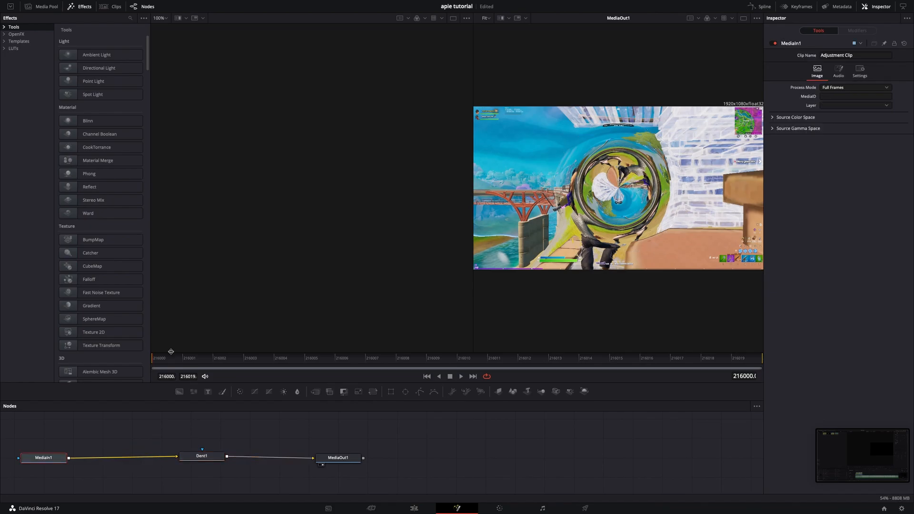
Step: Set the Dent node to Type 3 with size 1.0 and strength 0.0
left_click(204, 455)
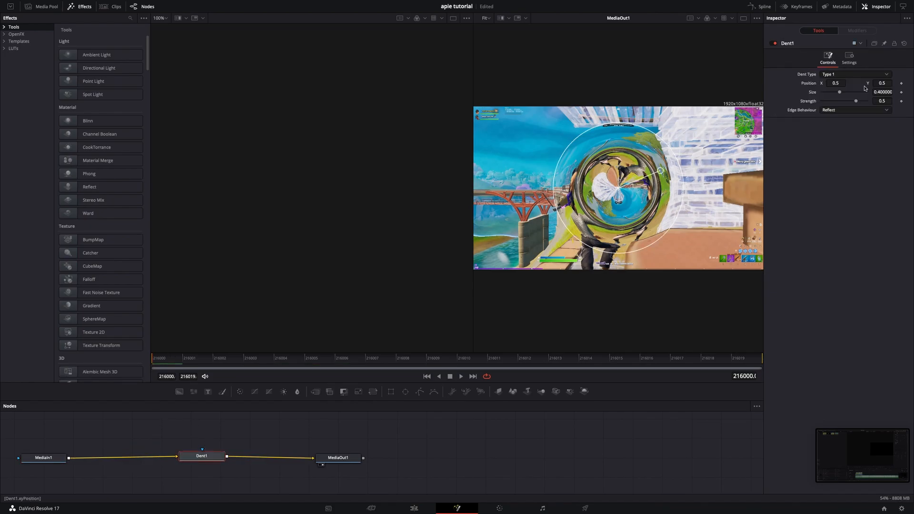
left_click_drag(840, 95, 913, 94)
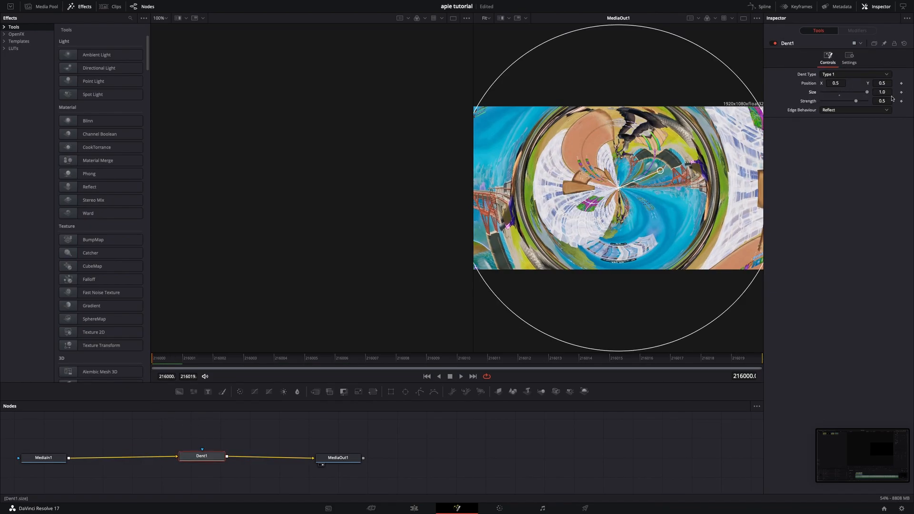
left_click_drag(851, 103, 844, 104)
left_click(839, 74)
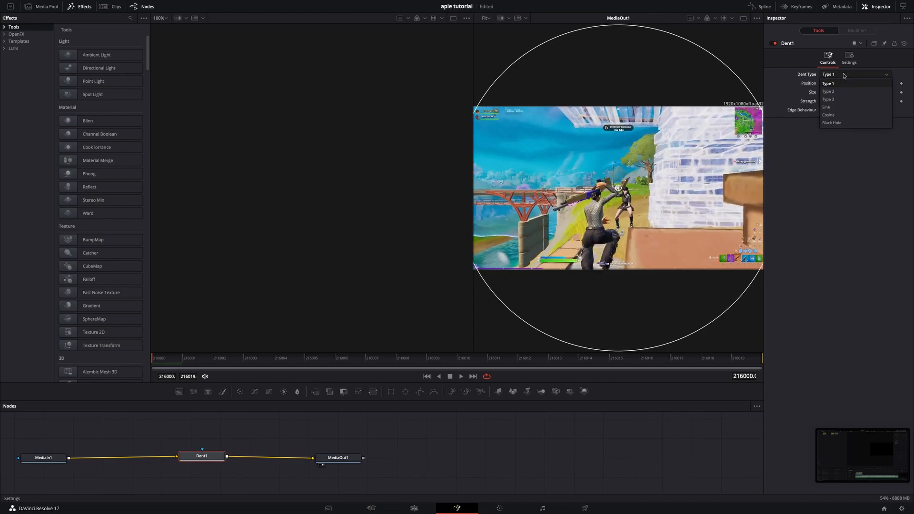
left_click(829, 99)
left_click_drag(844, 101, 844, 101)
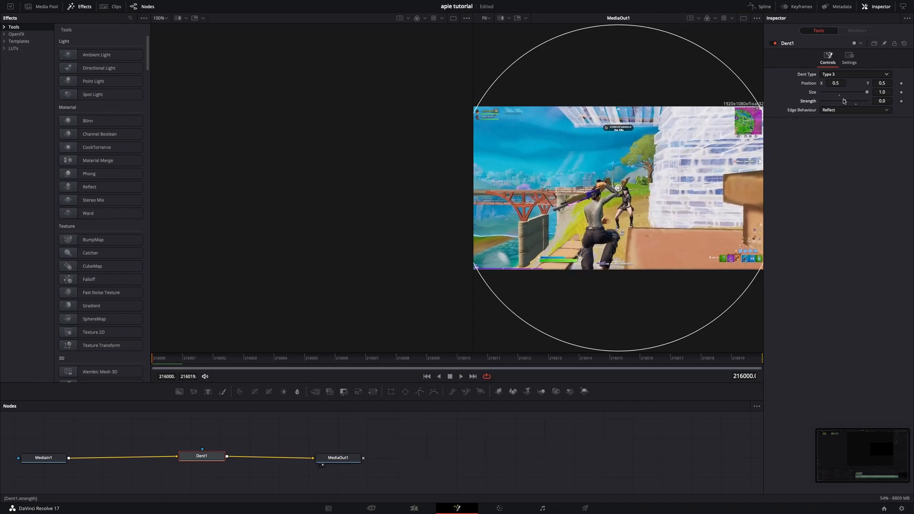
Step: Keyframe the Dent strength at 0.0 on frame 216009 and at -0.11 on frame 216019
left_click_drag(180, 364, 444, 365)
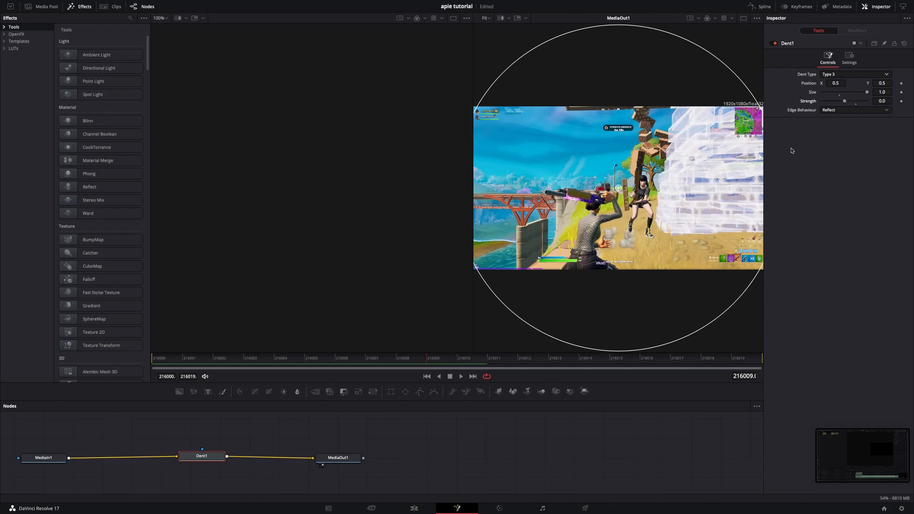
left_click(901, 101)
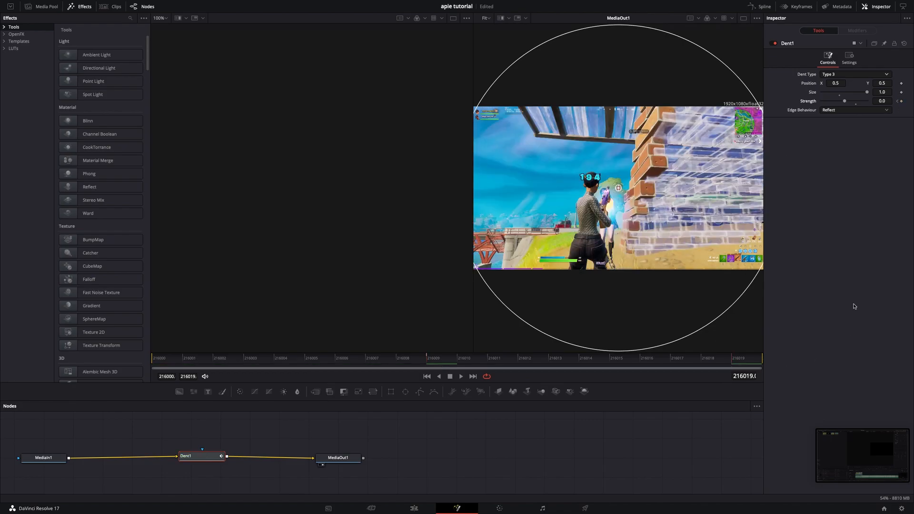
left_click_drag(845, 102, 843, 102)
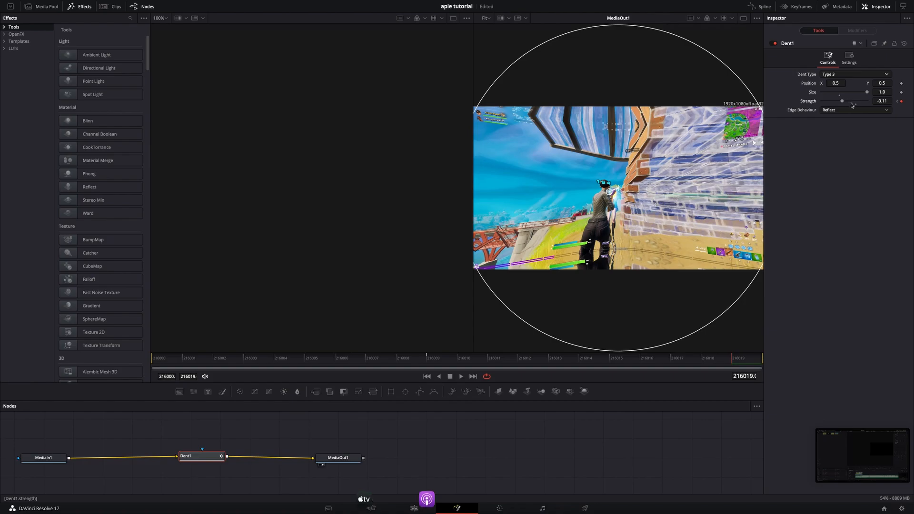
Step: Preview the Dent animation and change the strength on frame 216019 to -0.12
left_click_drag(474, 367, 801, 360)
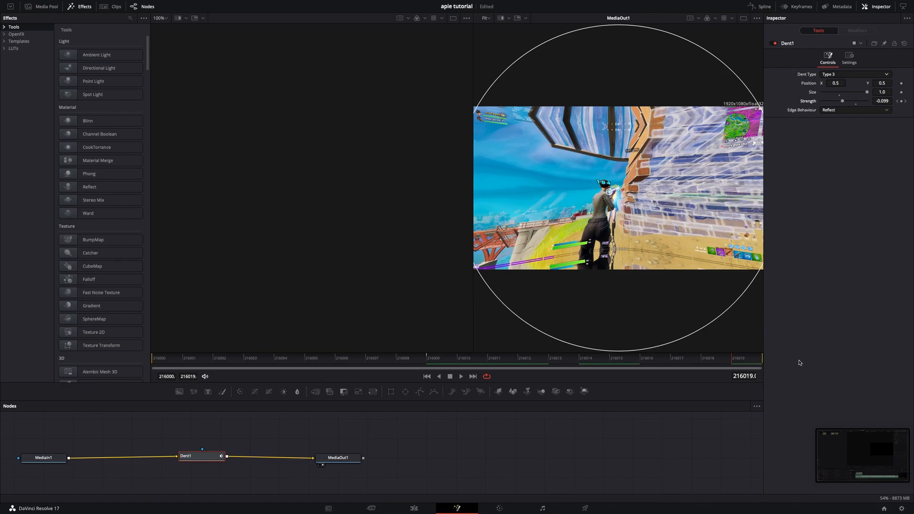
key("Right")
left_click(750, 363)
key("Tab")
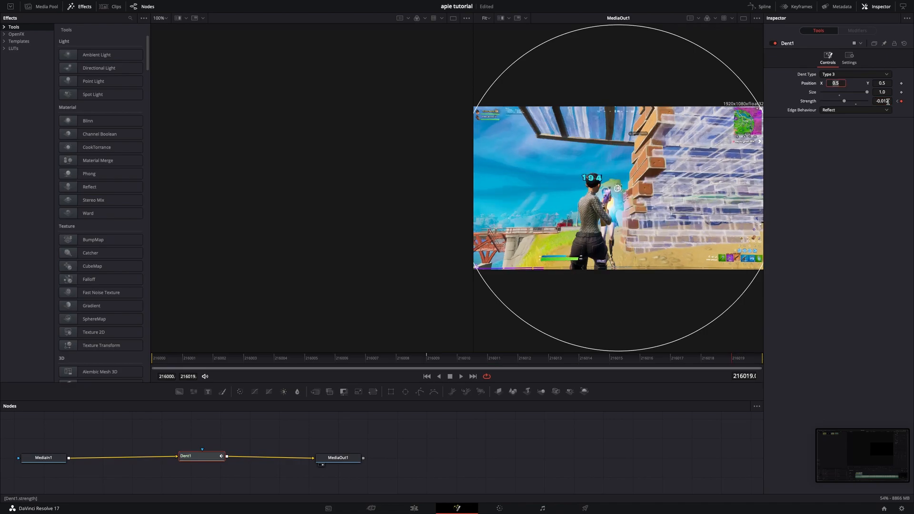
left_click(887, 101)
key("Tab")
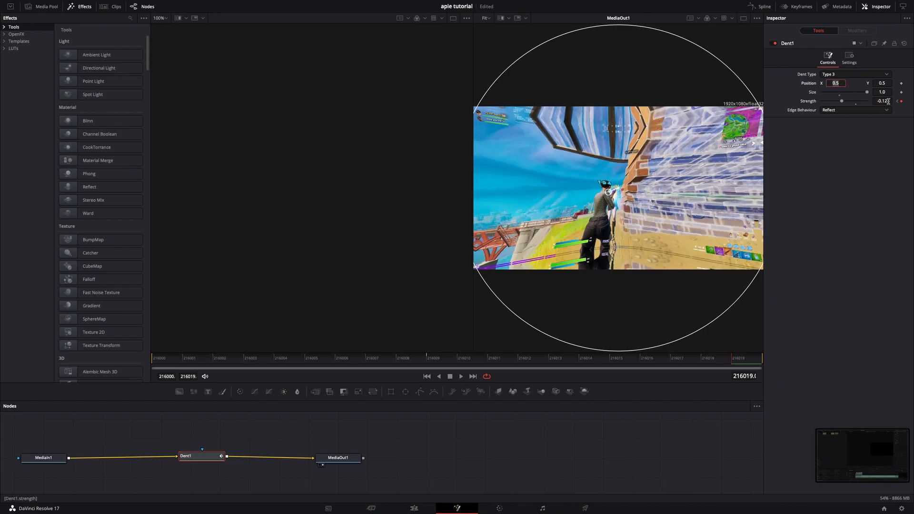
Step: Back on the Edit page, split the music at 01:00:08:23 and fade out the part before the cut starting at 01:00:08:12
left_click(418, 507)
mouse_move(605, 407)
left_mouse_down()
mouse_move(527, 410)
mouse_move(645, 419)
mouse_move(582, 423)
mouse_move(612, 419)
left_mouse_up()
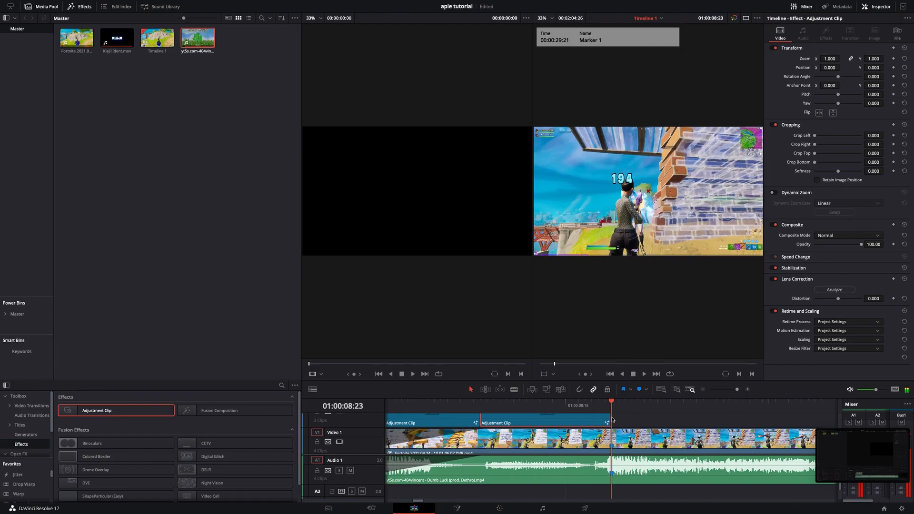
left_click(633, 473)
key("ctrl+b")
left_click_drag(607, 457, 490, 458)
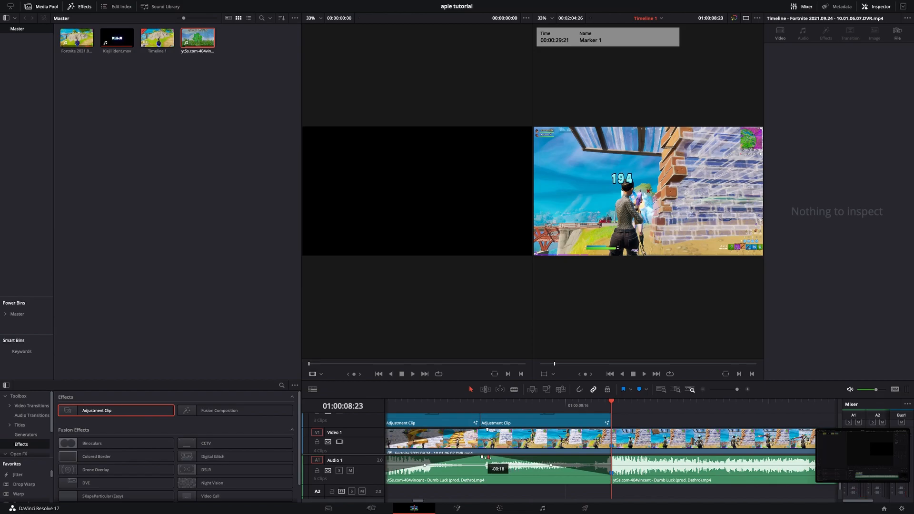
left_click(565, 405)
left_click_drag(565, 410, 540, 416)
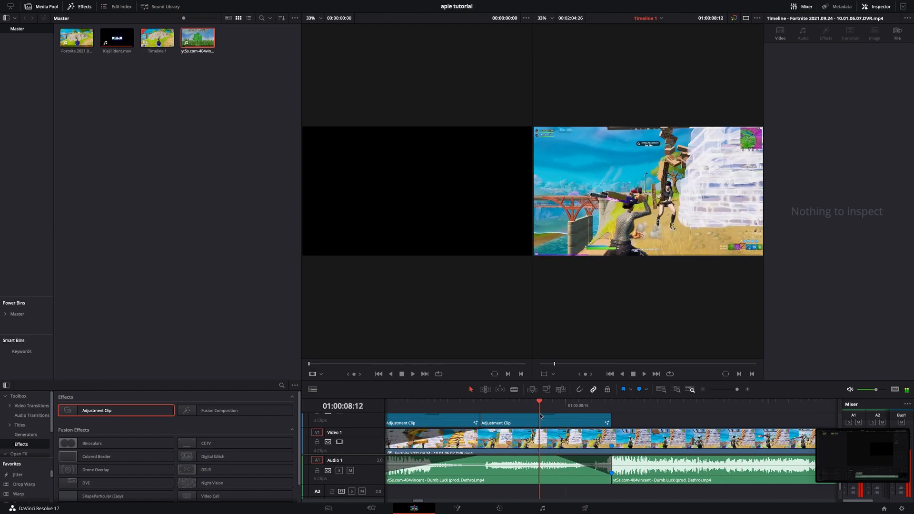
left_click_drag(554, 457, 539, 458)
Step: Add an adjustment clip from 01:00:08:23 to 01:00:09:59 and delete the leftover gameplay after 01:00:09:59
mouse_move(551, 410)
left_mouse_down()
mouse_move(659, 406)
mouse_move(614, 412)
left_mouse_up()
left_click_drag(737, 389, 732, 389)
left_click_drag(92, 416, 716, 421)
left_click(617, 408)
left_click(716, 421)
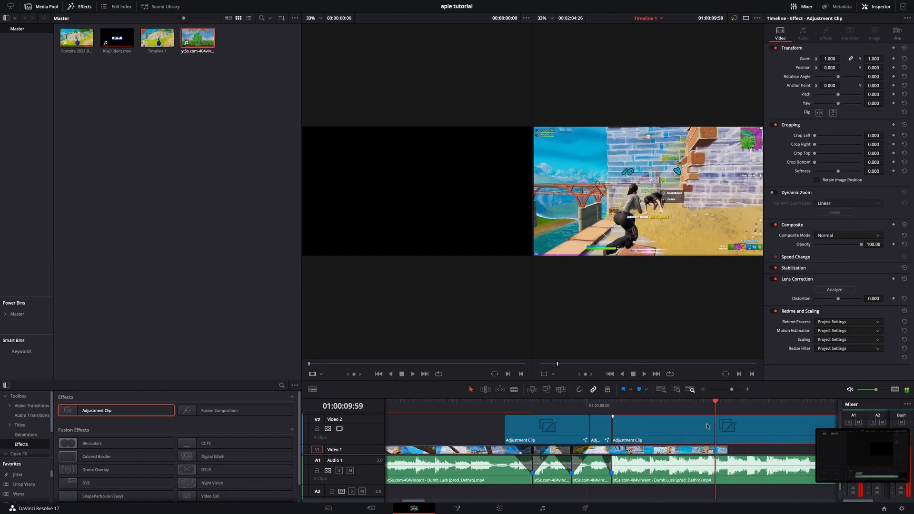
key("ctrl+b")
left_click(769, 427)
key("Delete")
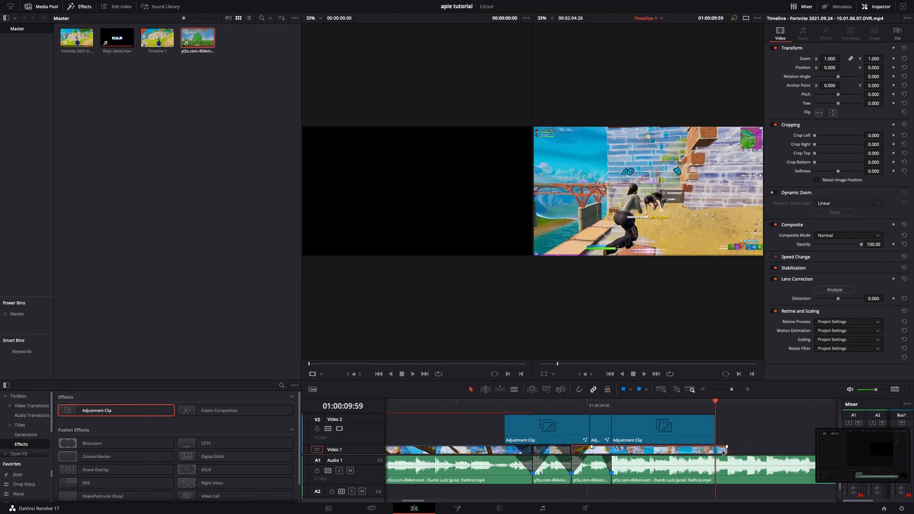
left_click(723, 451)
key("Delete")
Step: Open the adjustment clip starting at 01:00:08:23 in Fusion and add an unconnected Merge node above the node chain
left_click_drag(715, 402, 626, 403)
left_click(460, 510)
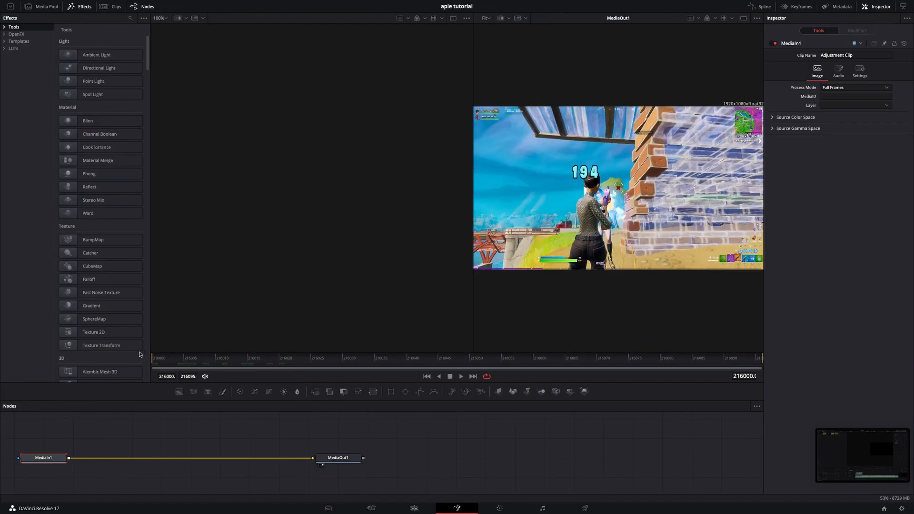
key("shift+space")
left_click(442, 318)
left_click_drag(315, 391, 266, 440)
key("shift+space")
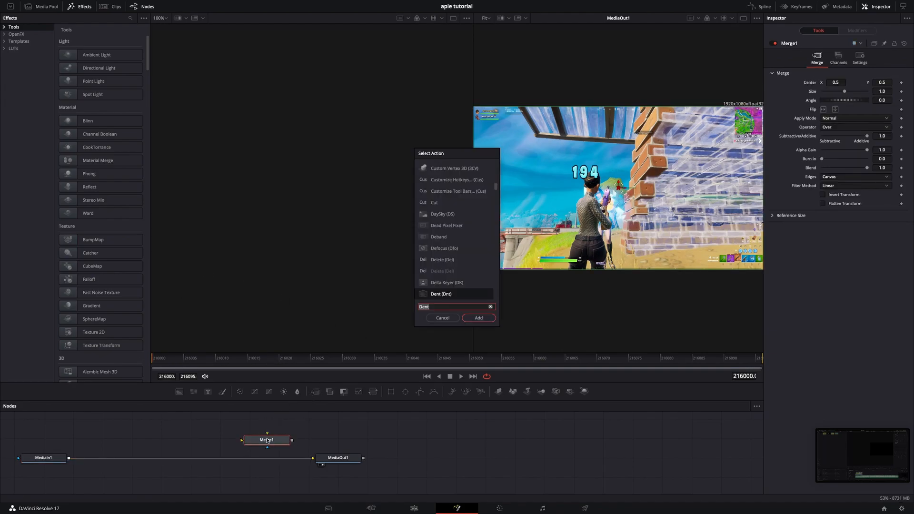
left_click(446, 317)
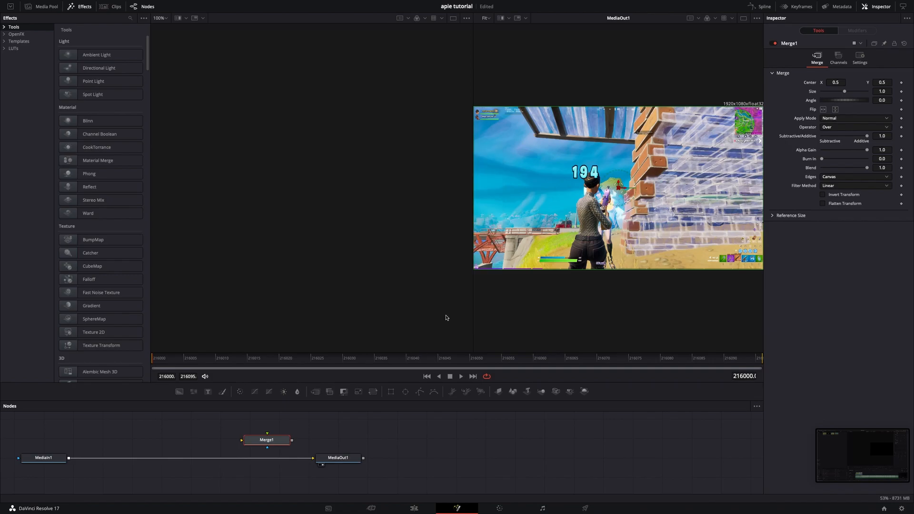
Step: Insert two Camera Shake nodes in series between MediaIn1 and MediaOut1
left_click(36, 461)
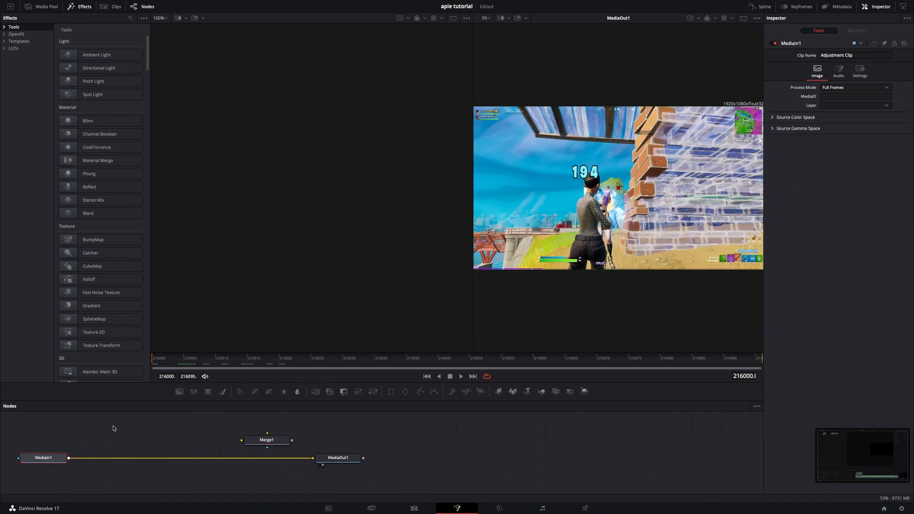
key("shift+space")
type("cam")
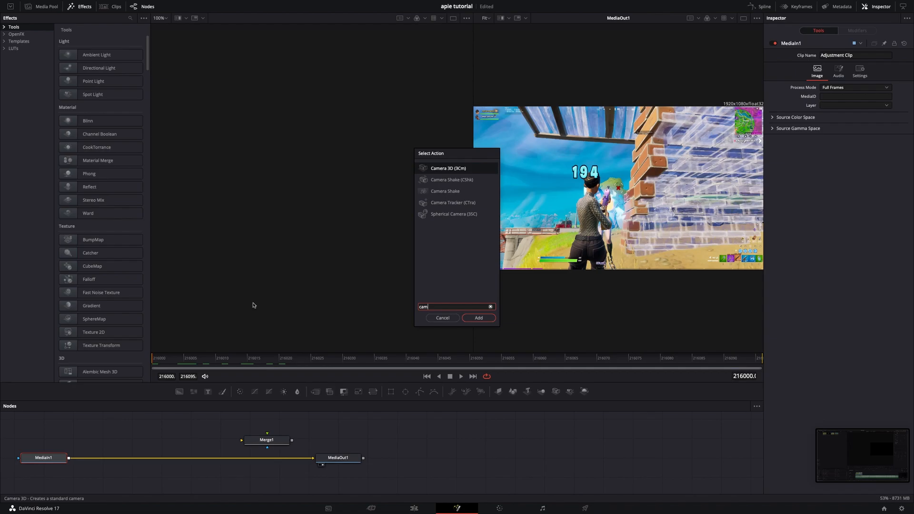
left_click(469, 184)
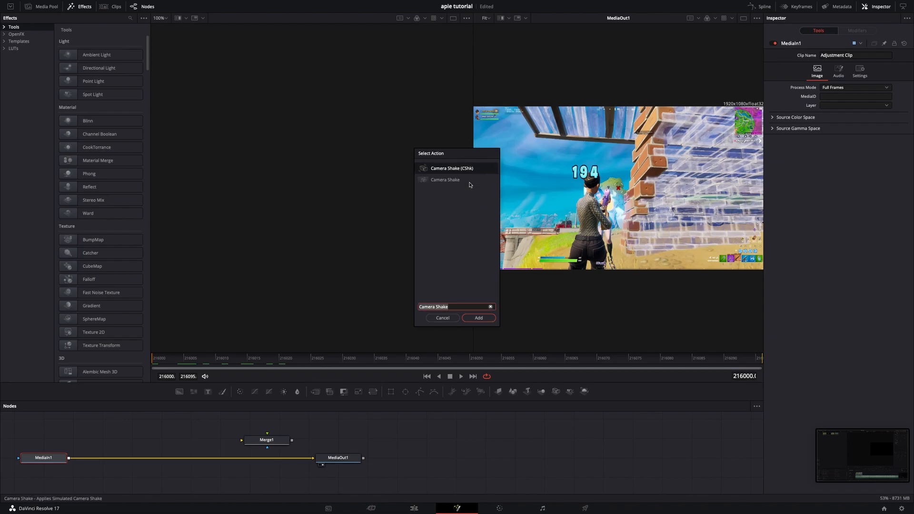
left_click(478, 317)
key("shift+space")
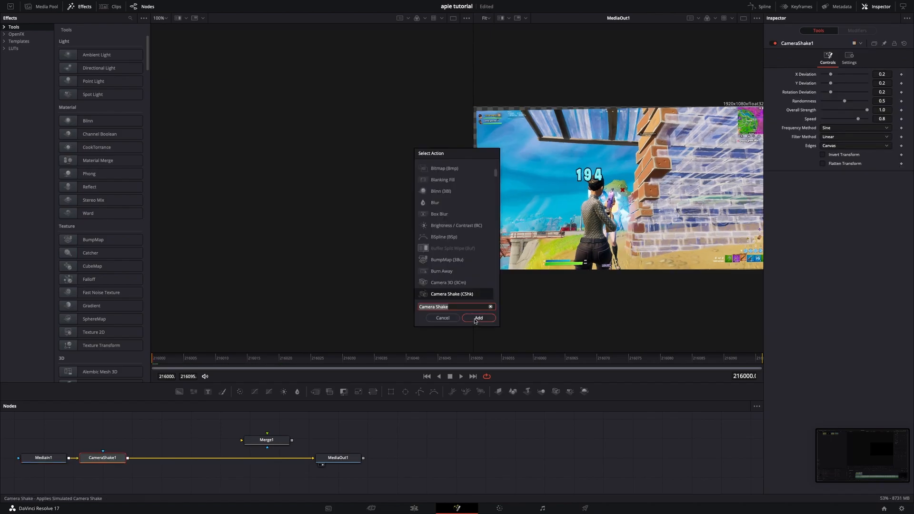
left_click(474, 318)
Step: Add a Glow node after CameraShake2 and delete the unconnected Merge node
key("shift+space")
type("glow")
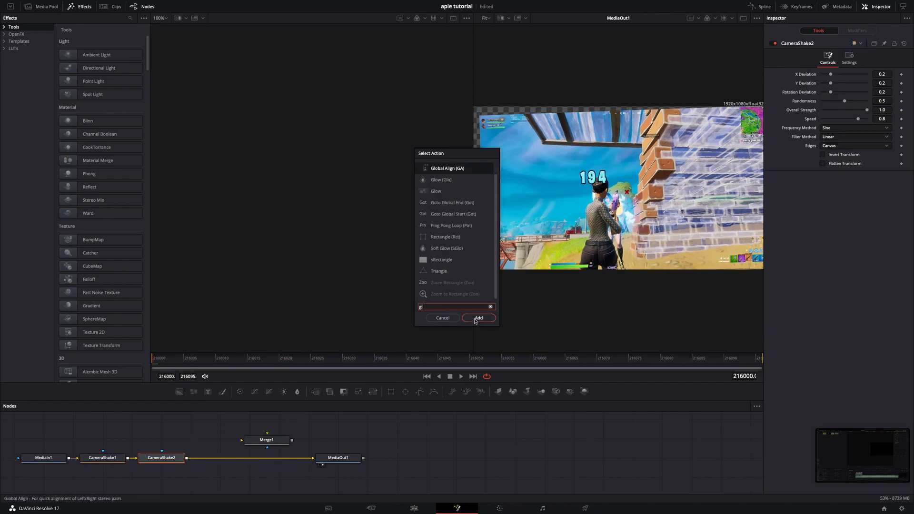
left_click(442, 181)
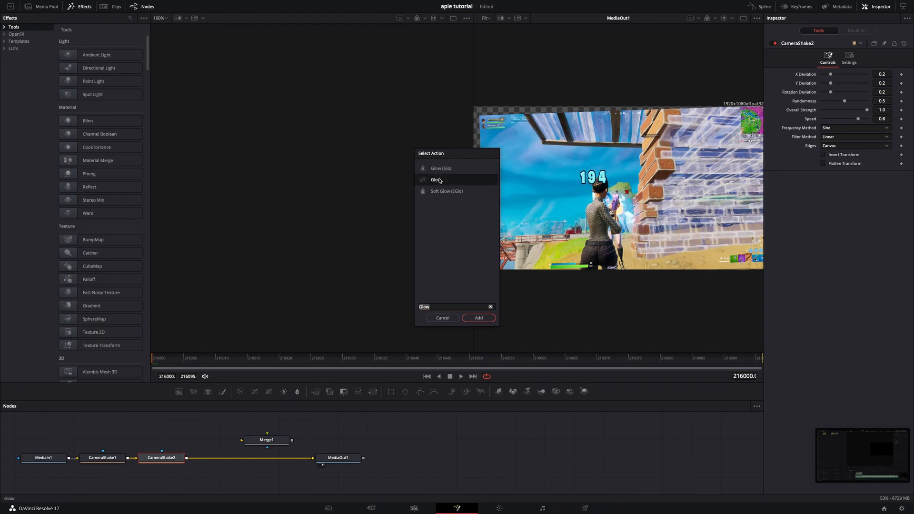
left_click(477, 318)
left_click(253, 442)
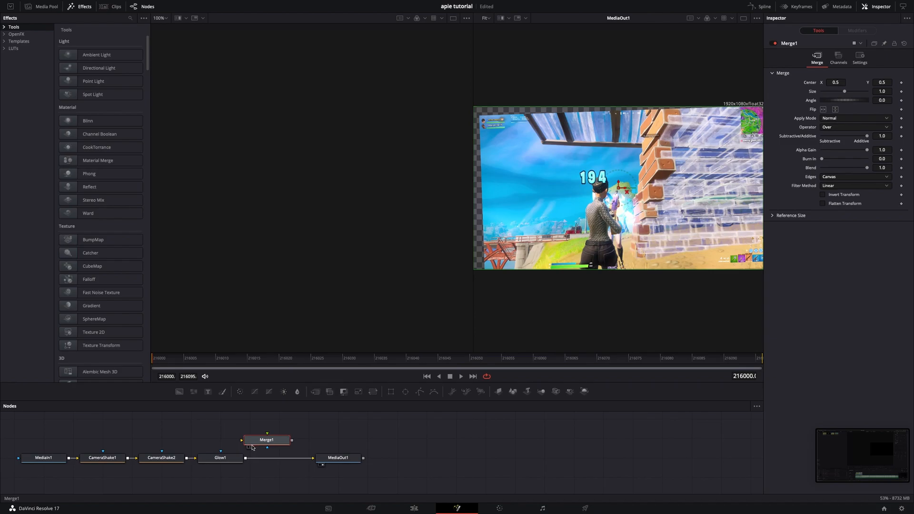
key("Delete")
Step: Set CameraShake1 to Mirror edges, Y Deviation 0.646, and zero X Deviation, Rotation Deviation and Randomness
left_click(96, 459)
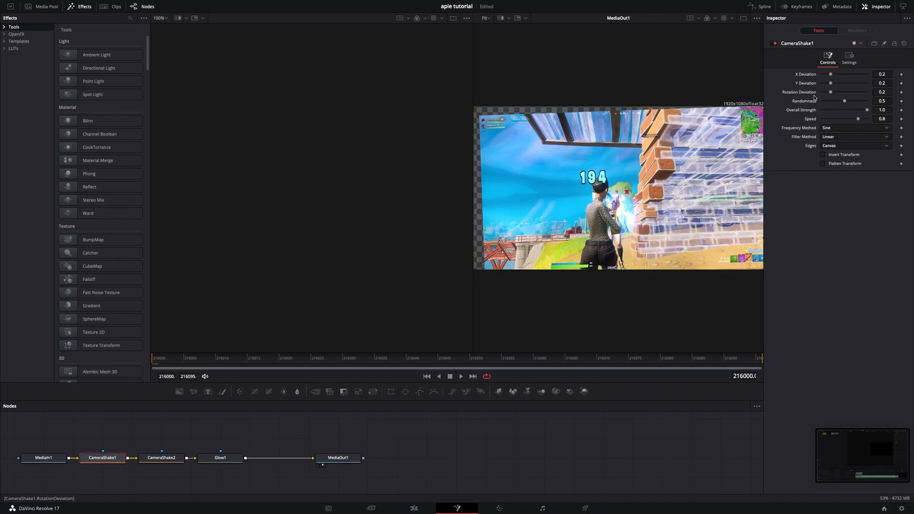
left_click(836, 145)
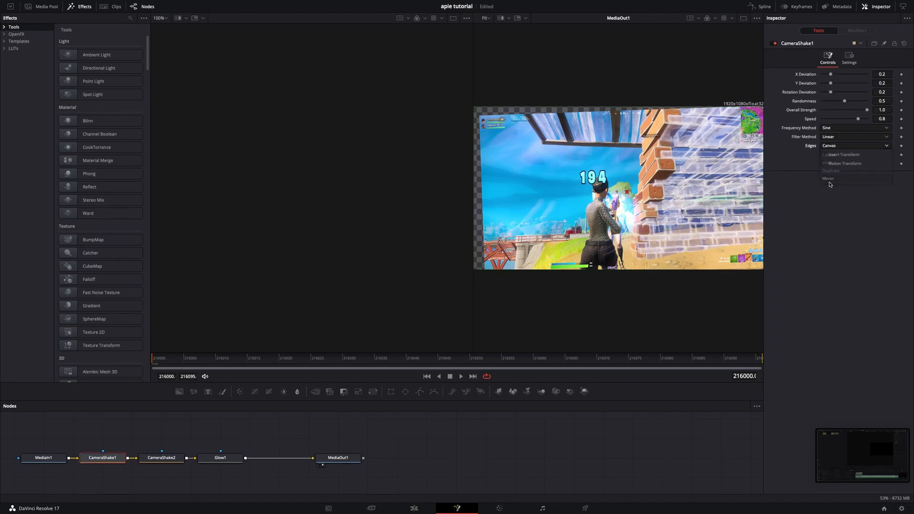
left_click(855, 147)
left_click(840, 182)
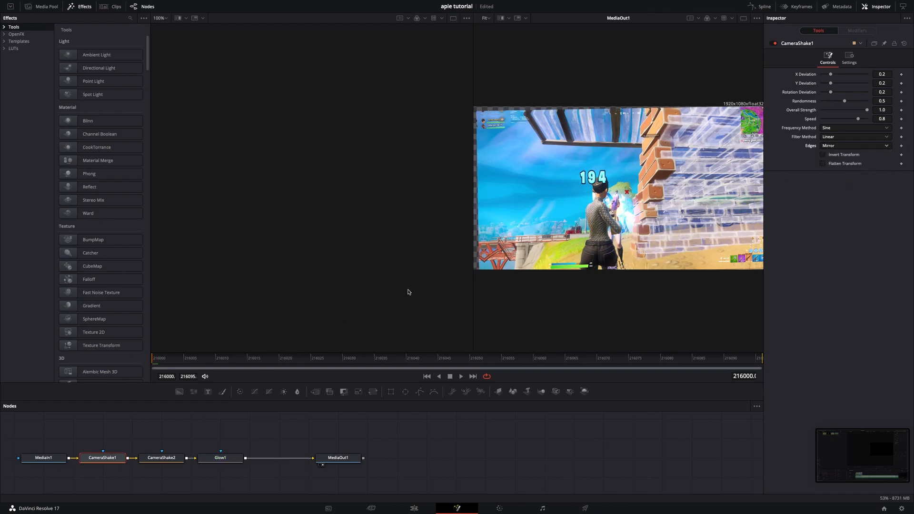
left_click_drag(252, 357, 116, 346)
left_click_drag(830, 75, 809, 102)
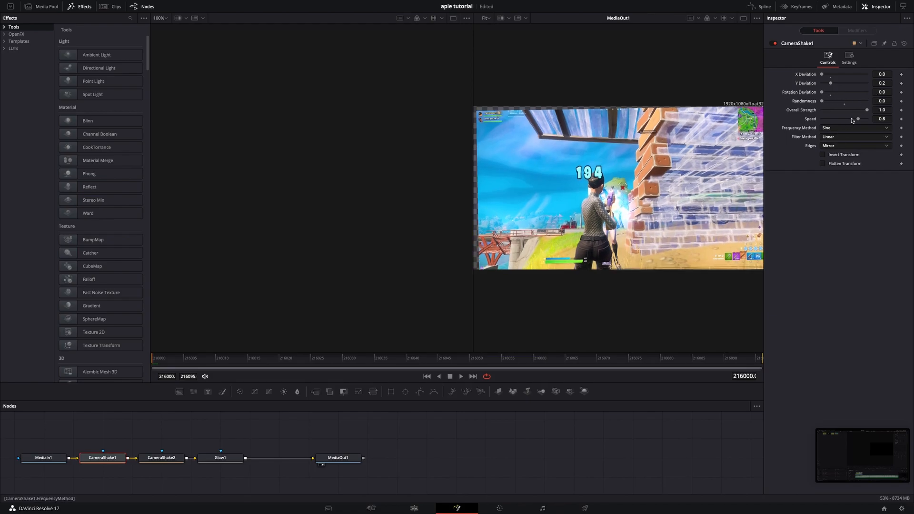
left_click_drag(832, 86, 853, 86)
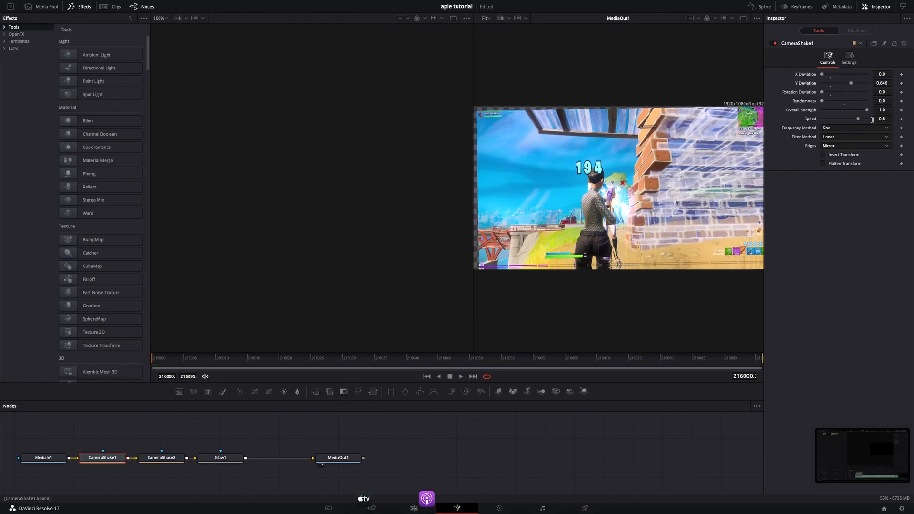
Step: Keyframe CameraShake1's Overall Strength at 1.0 on frame 216000 and lower it towards zero on frame 216010
left_click(901, 109)
key("Right")
key("Right")
key("Right")
key("Right")
key("Right")
key("Right")
key("Right")
key("Right")
key("Right")
key("Right")
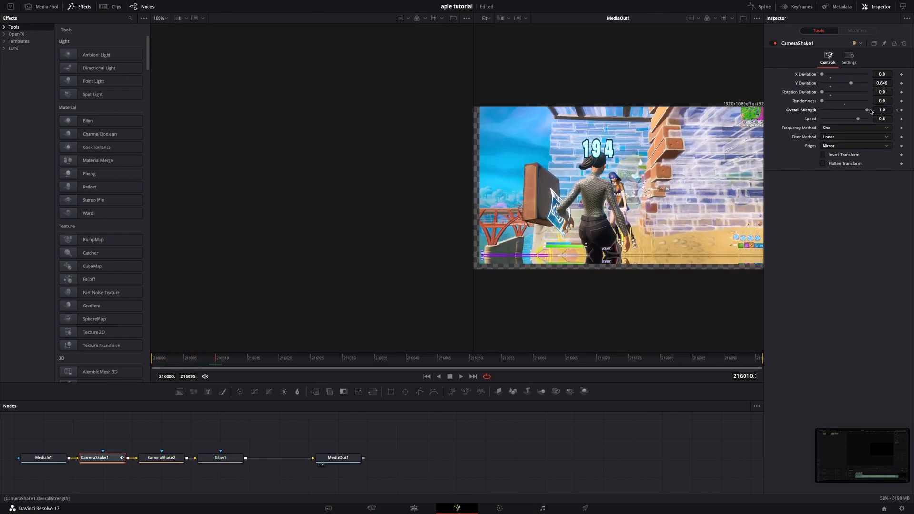
left_click_drag(848, 113, 819, 110)
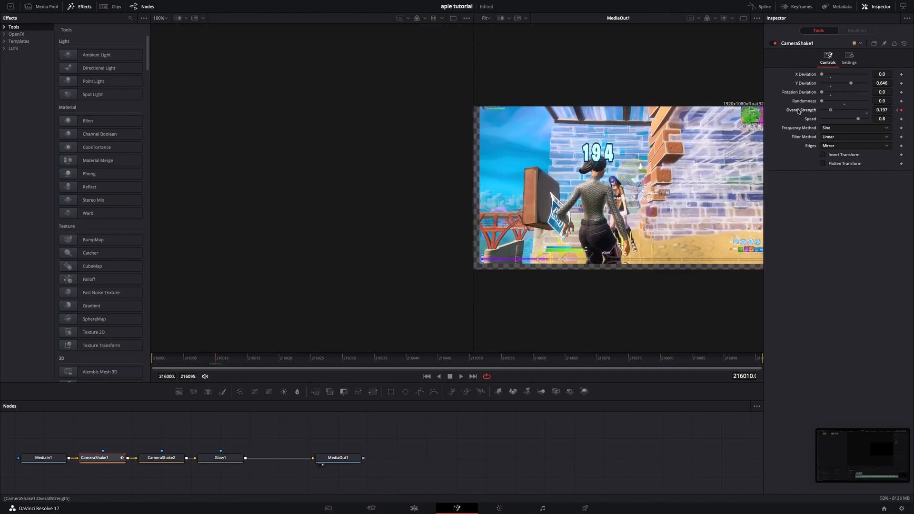
Step: Set CameraShake2 to zero X Deviation, Y Deviation and Randomness, with Rotation Deviation 0.4 and Speed 0.102
left_click(166, 464)
key("Home")
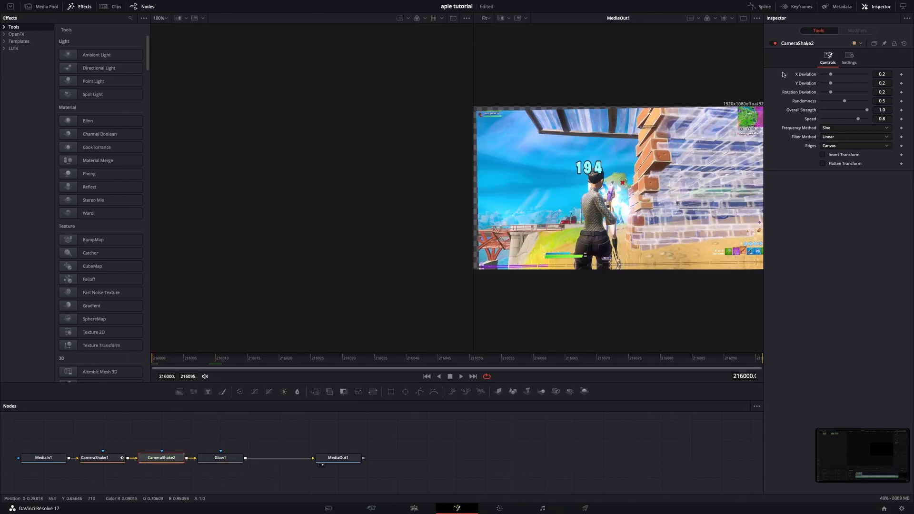
left_click(837, 75)
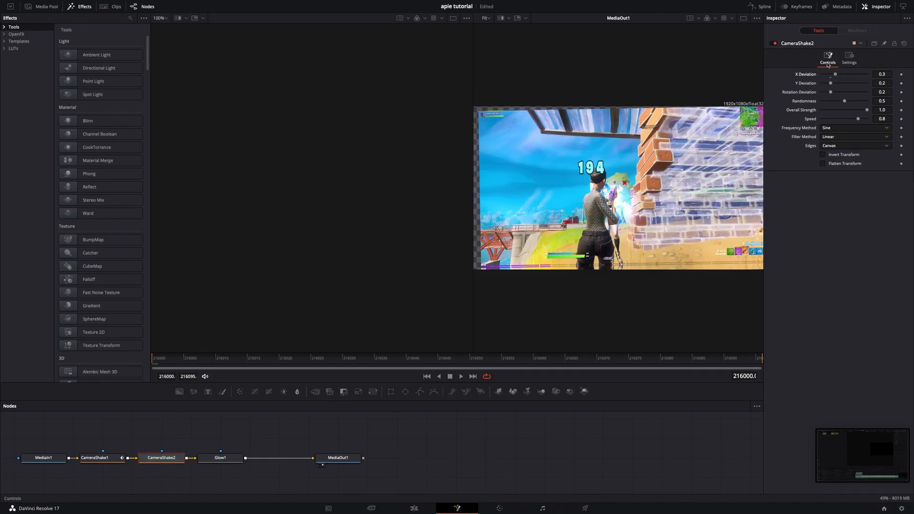
left_click_drag(836, 75, 778, 88)
left_click(883, 91)
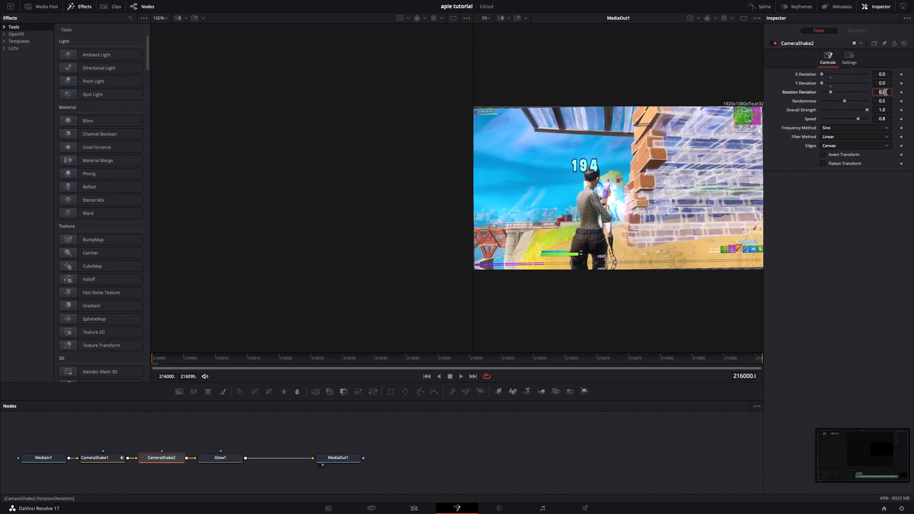
type("0.4")
key("Tab")
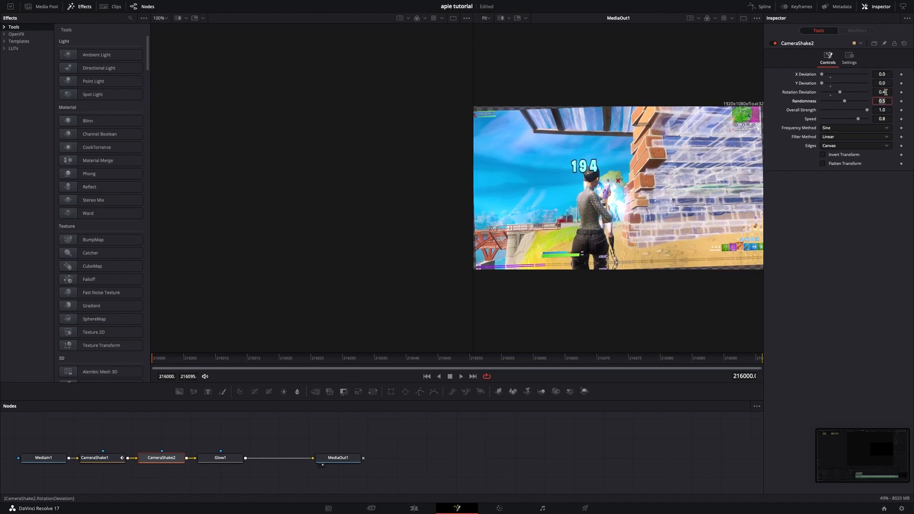
left_click(844, 101)
left_click(818, 104)
left_click(831, 121)
left_click_drag(831, 122, 826, 122)
Step: Keyframe CameraShake2's Overall Strength from 1.0 on frame 216000 down to 0.0 on frame 216095
left_click(900, 110)
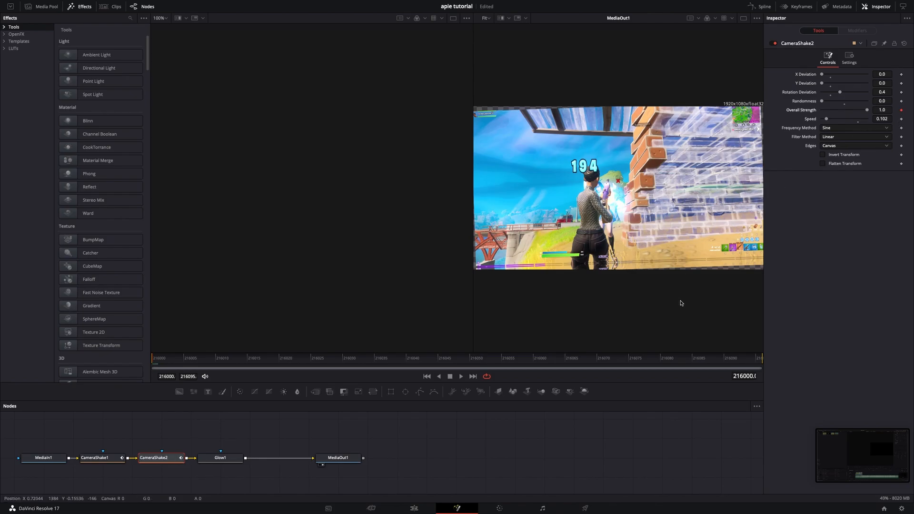
left_click_drag(687, 359, 826, 366)
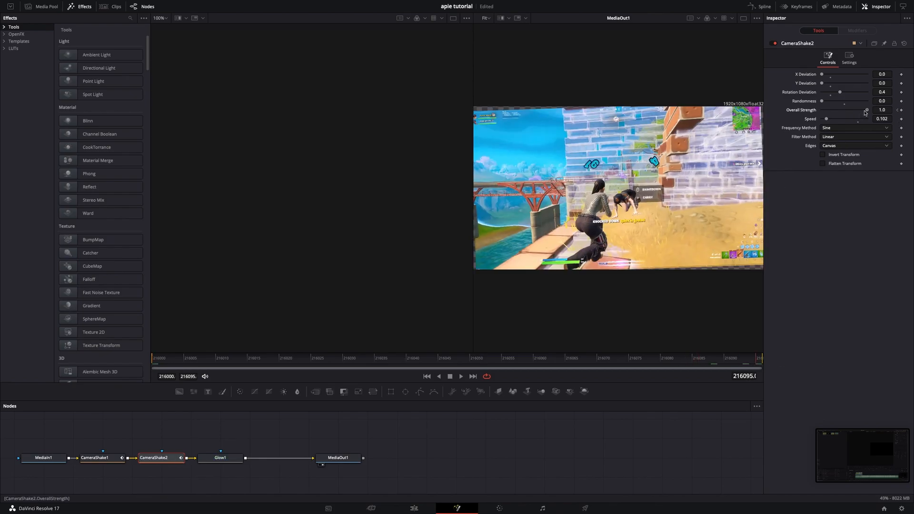
left_click_drag(866, 110, 822, 110)
Step: Return to frame 216000 and set CameraShake2's Edges to Mirror
left_click(220, 457)
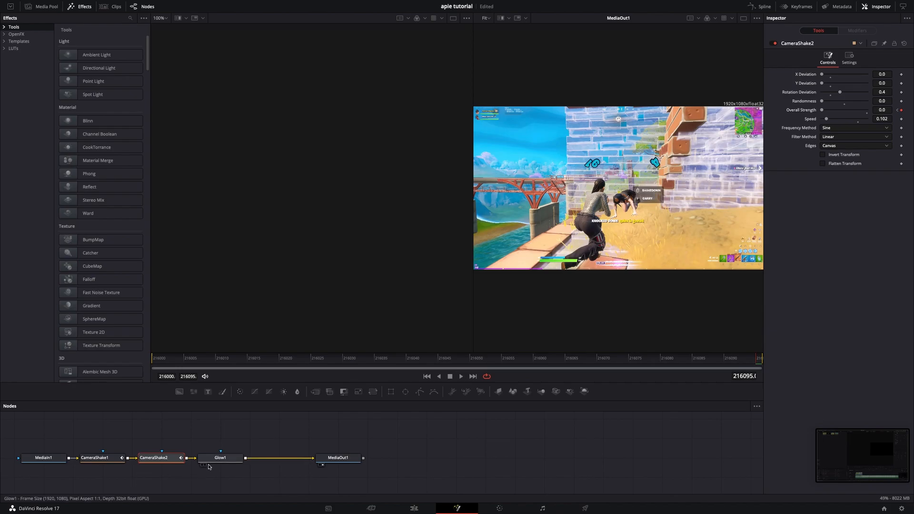
left_click(154, 365)
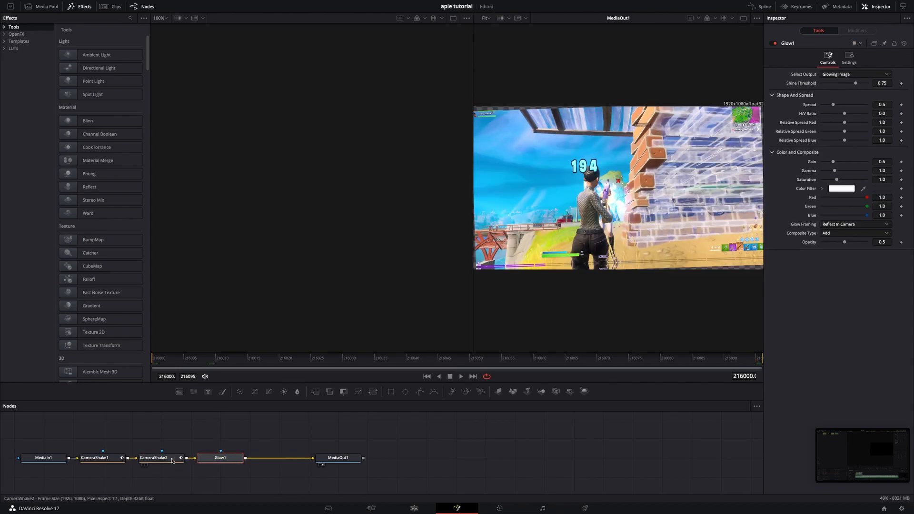
left_click(153, 457)
left_click(841, 146)
left_click(832, 179)
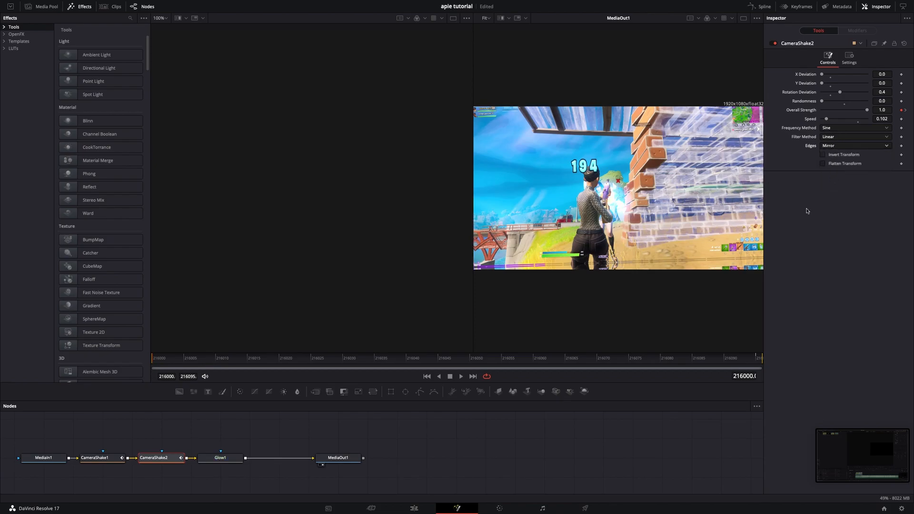
Step: Give Glow1 a pink color filter, a Shine Threshold of 0.197 and a Saturation of 0.969
left_click(224, 457)
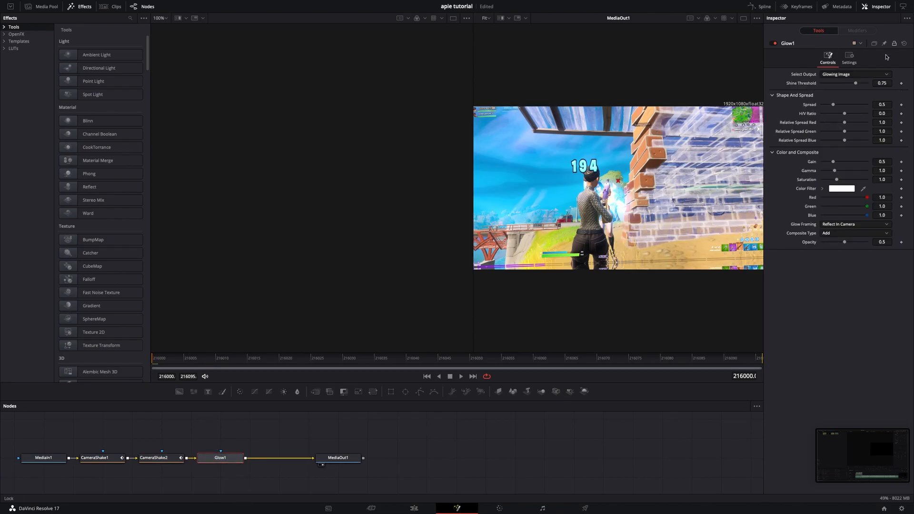
left_click_drag(855, 83, 839, 86)
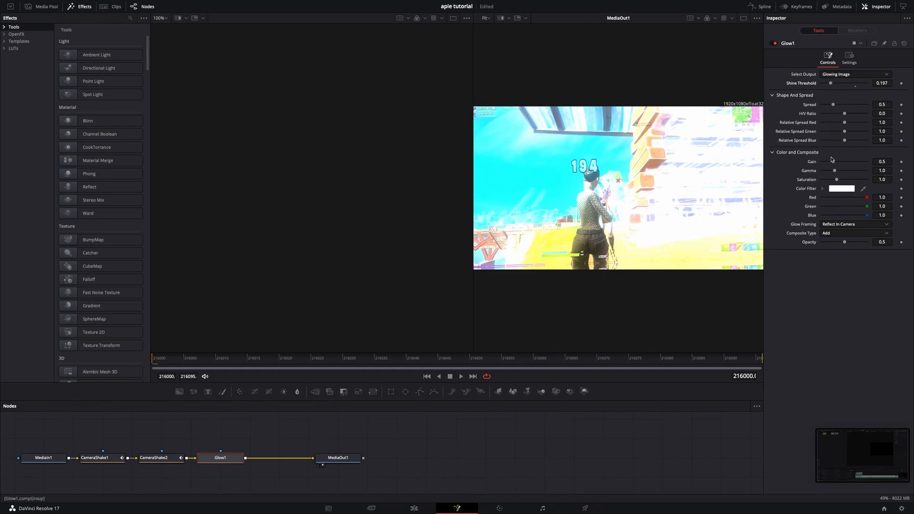
left_click_drag(836, 179, 840, 179)
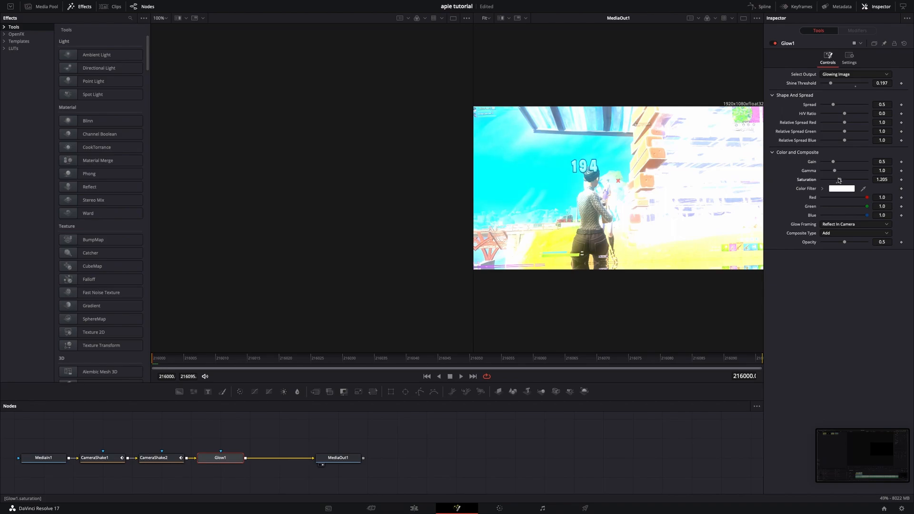
left_click(839, 189)
mouse_move(41, 433)
left_mouse_down()
mouse_move(62, 464)
mouse_move(58, 456)
left_mouse_up()
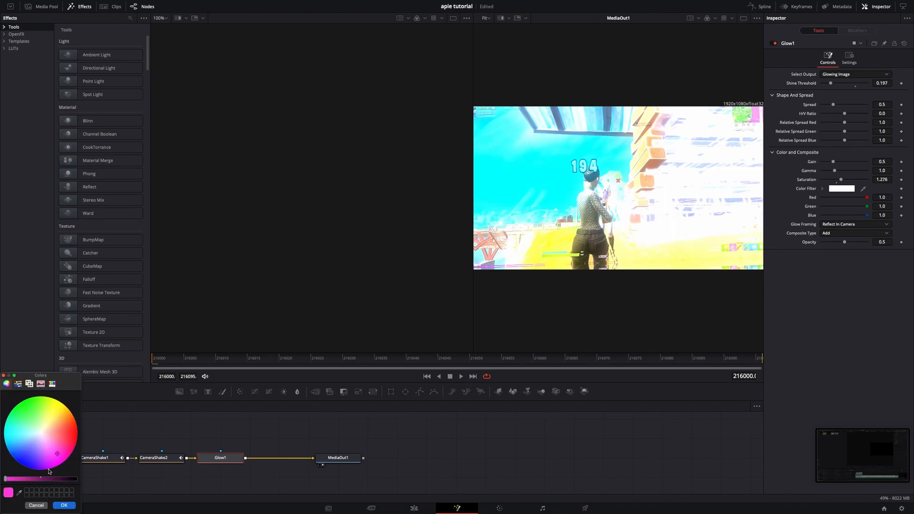
left_click(64, 505)
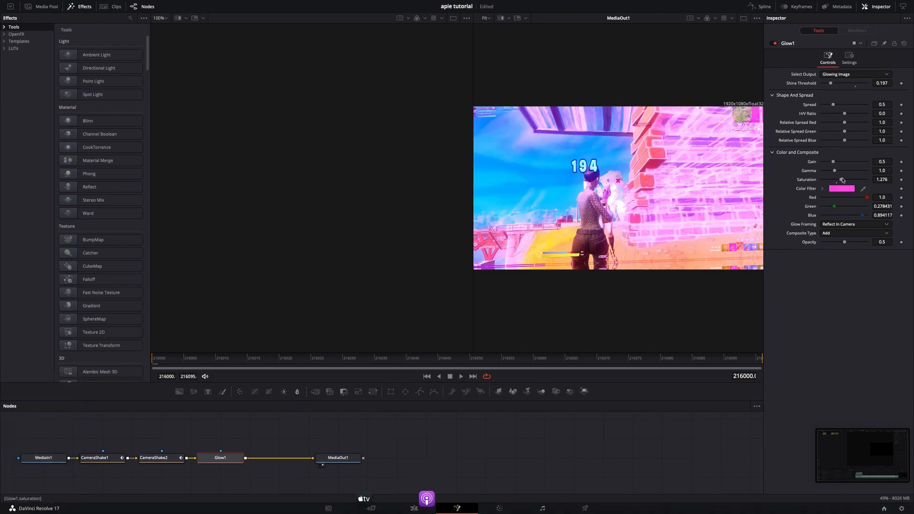
left_click_drag(841, 180, 839, 180)
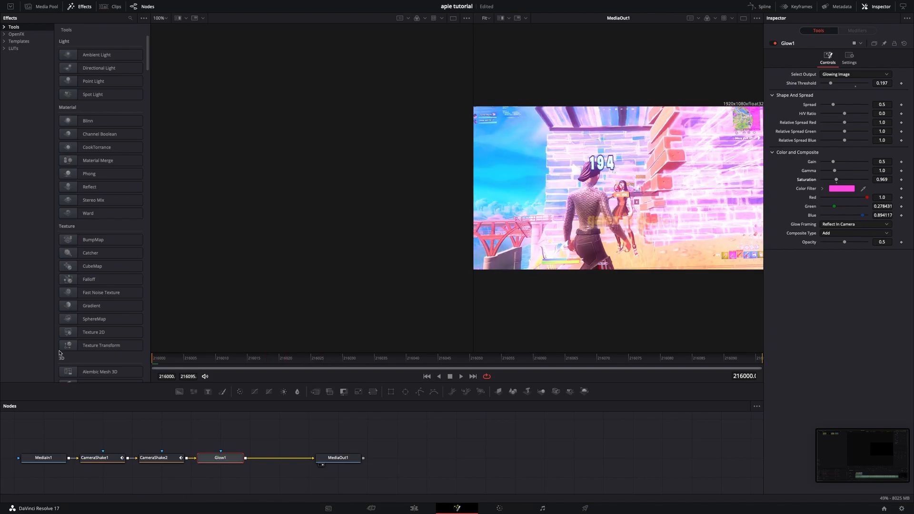
Step: Keyframe Glow1's Shine Threshold from 0.197 on frame 216000 to 1.0 on frame 216095
left_click(901, 84)
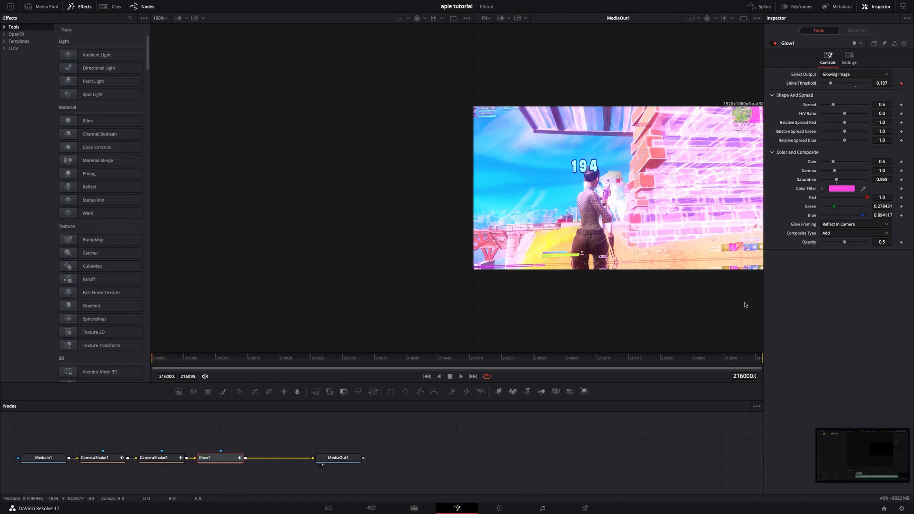
left_click(757, 359)
left_click_drag(830, 84, 867, 84)
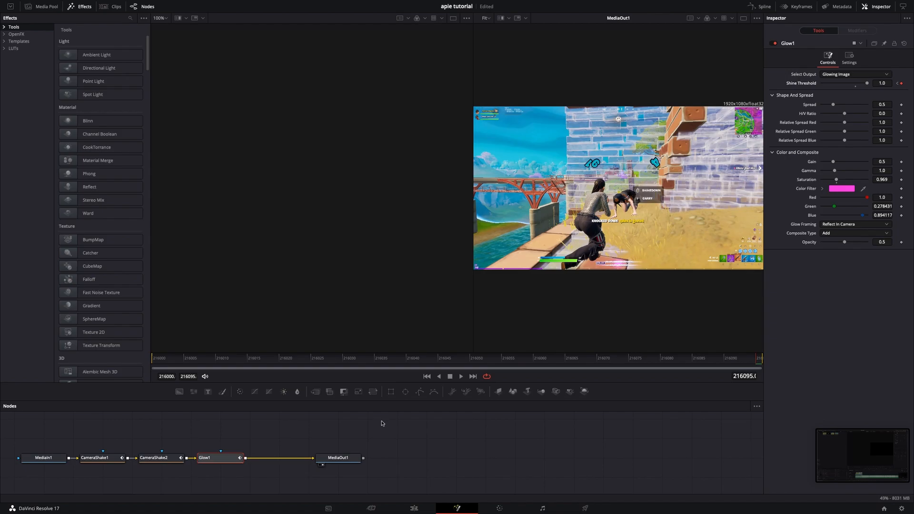
Step: Review the animated shake and glow in Fusion, and preview the whole edit on the Edit page timeline
left_click_drag(403, 362, 531, 344)
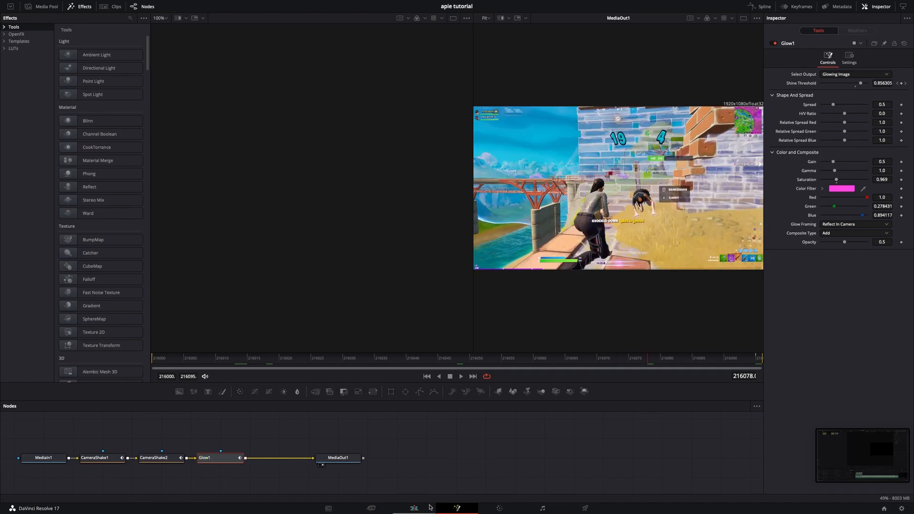
left_click(414, 508)
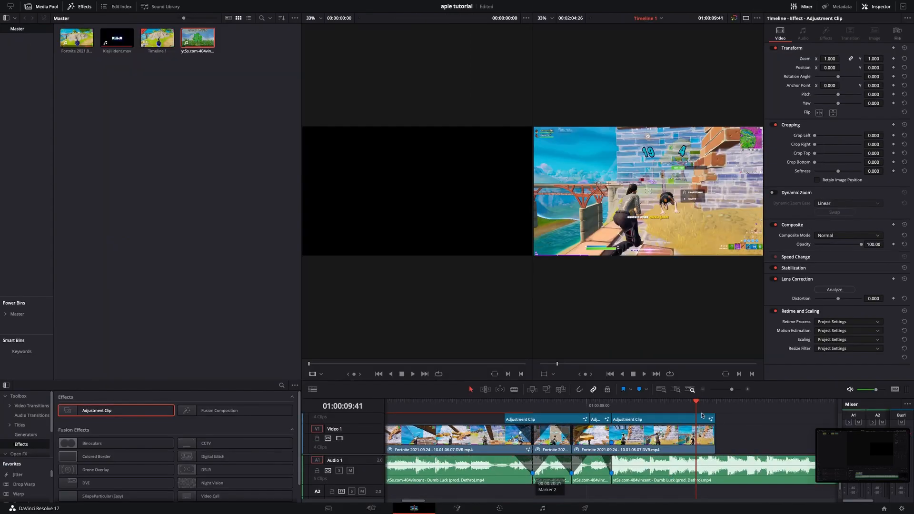
left_click_drag(731, 389, 726, 393)
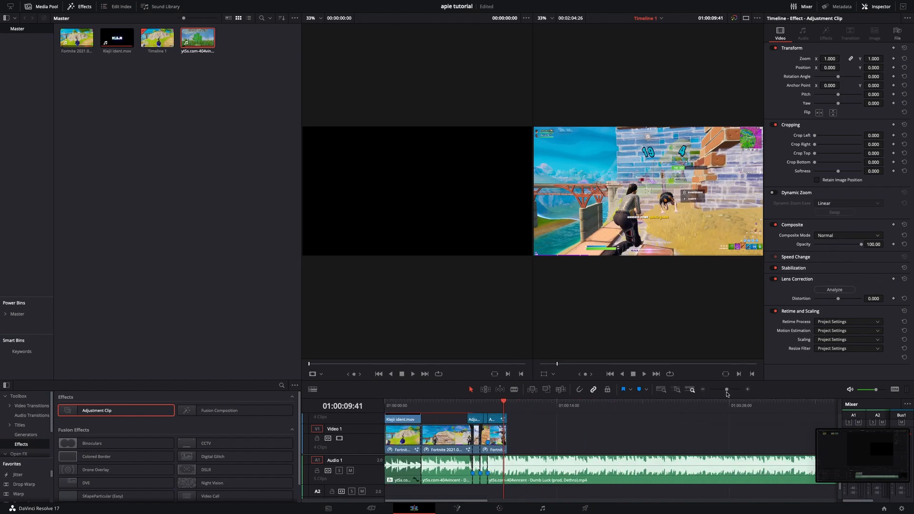
left_click_drag(503, 402, 401, 411)
left_click_drag(462, 402, 490, 420)
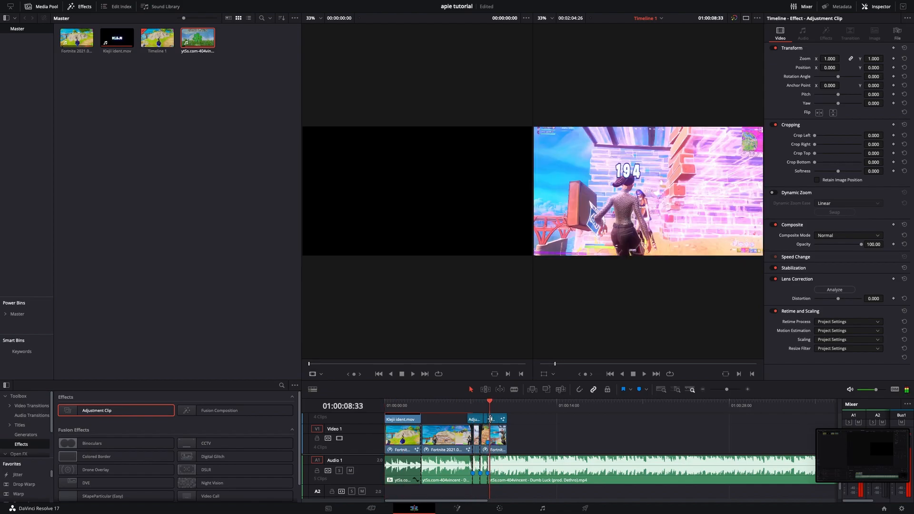